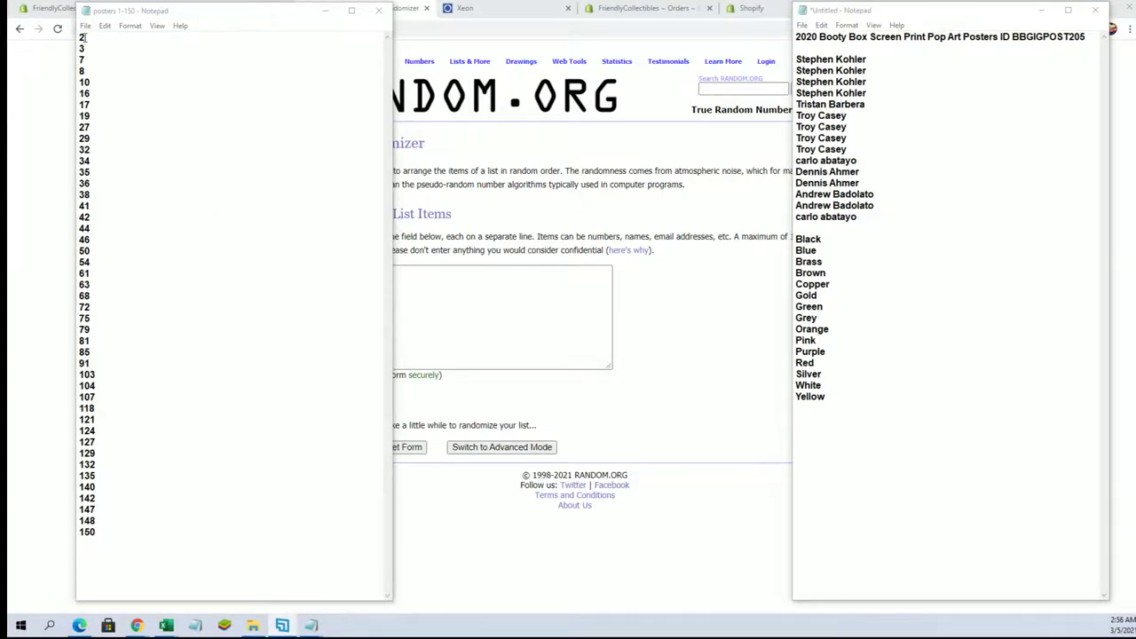
Step: Copy the 45 poster numbers from Notepad into the List Randomizer and randomize them
drag(83, 37, 137, 528)
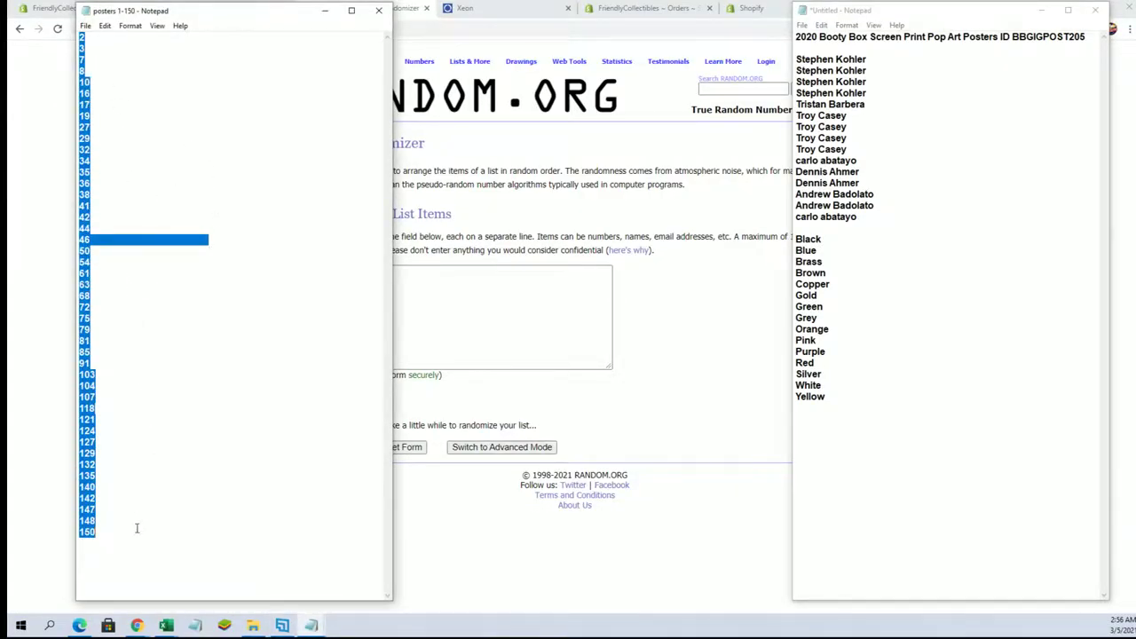
right_click(133, 238)
click(172, 277)
click(422, 294)
right_click(421, 294)
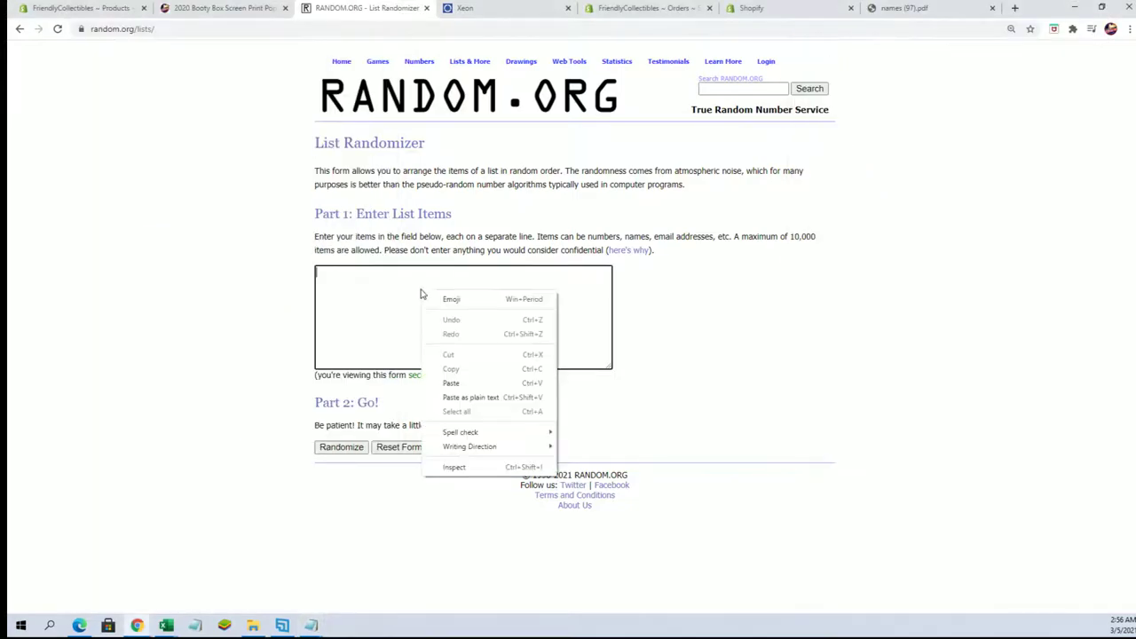
click(450, 382)
click(335, 447)
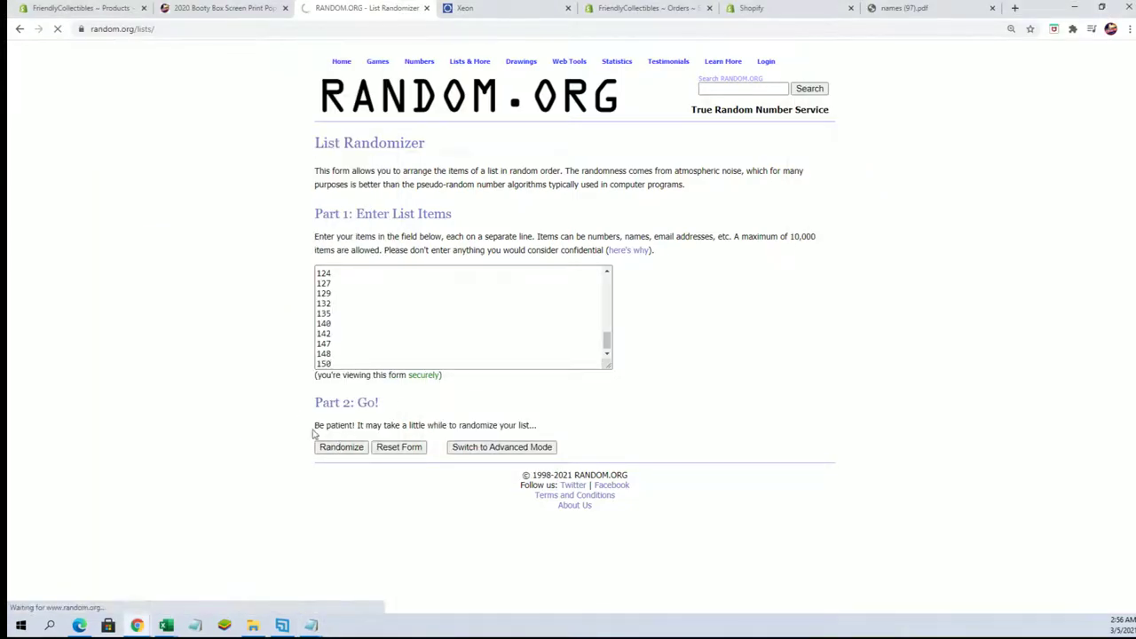
Step: Reshuffle the numbers until randomized 7 times, ending with 50 first and 46 last
scroll(312, 432, down, 3)
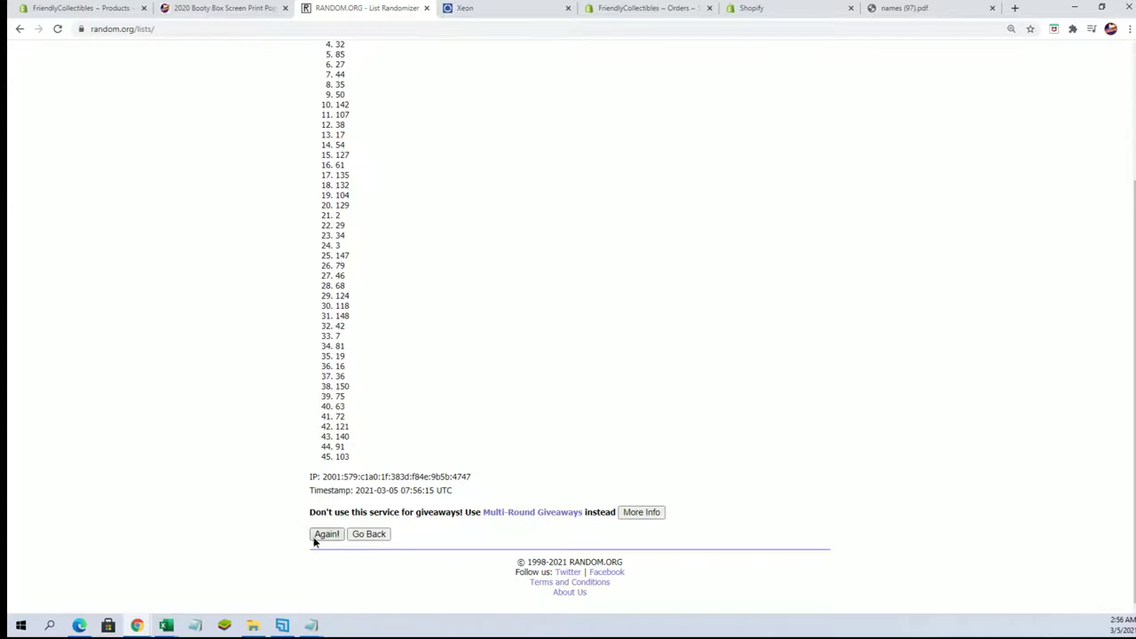
click(315, 537)
click(320, 531)
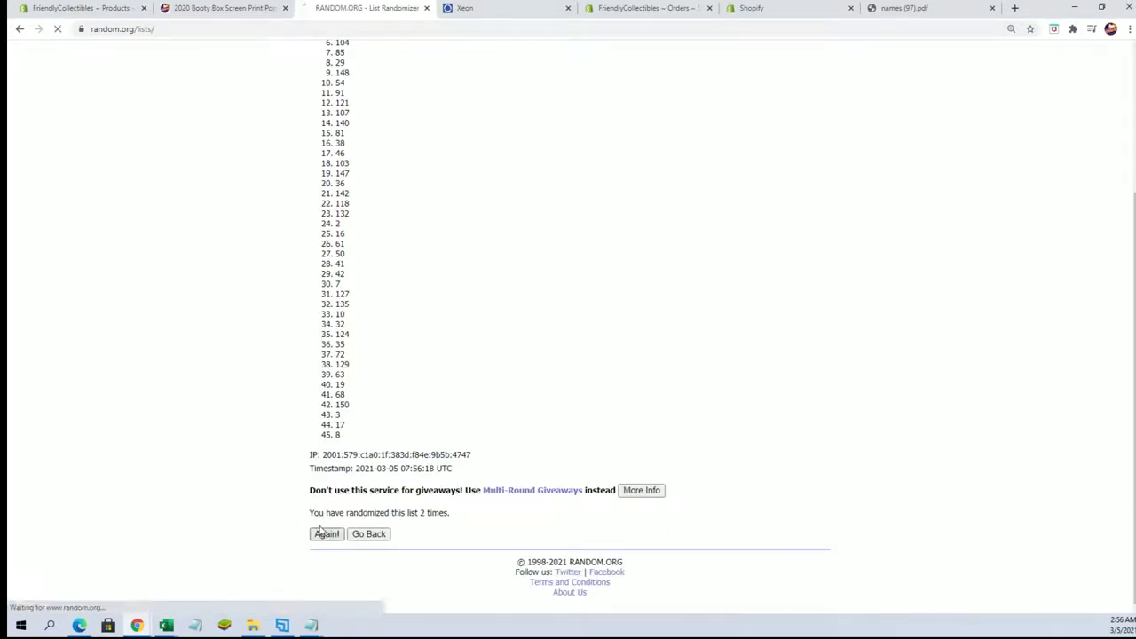
scroll(317, 479, down, 3)
click(323, 534)
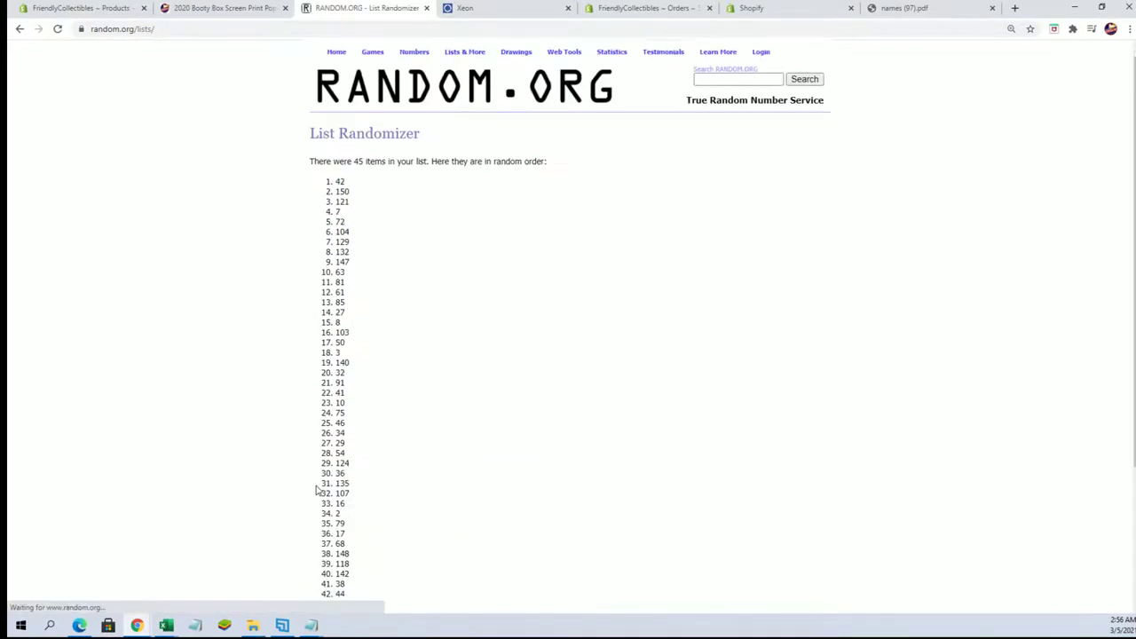
scroll(317, 490, down, 3)
click(323, 534)
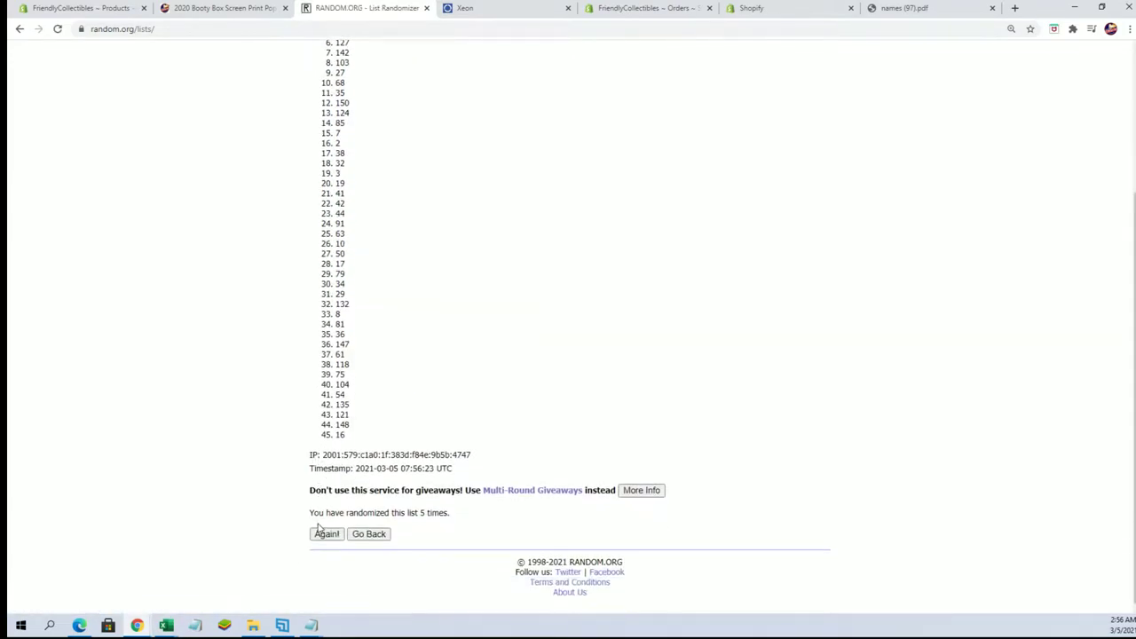
click(325, 534)
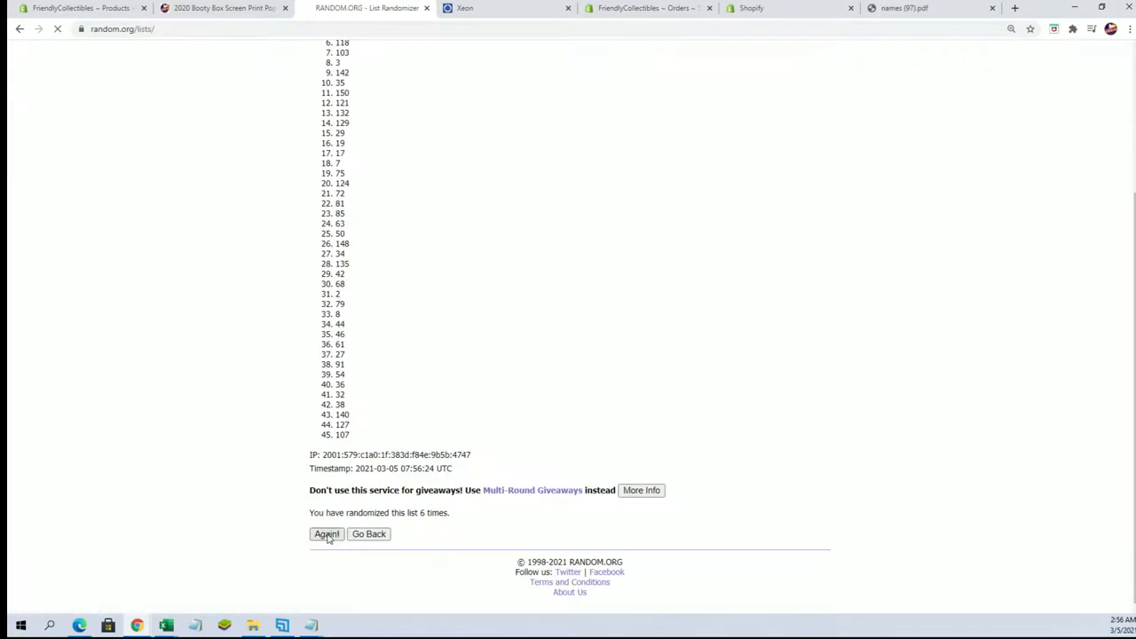
scroll(436, 311, down, 2)
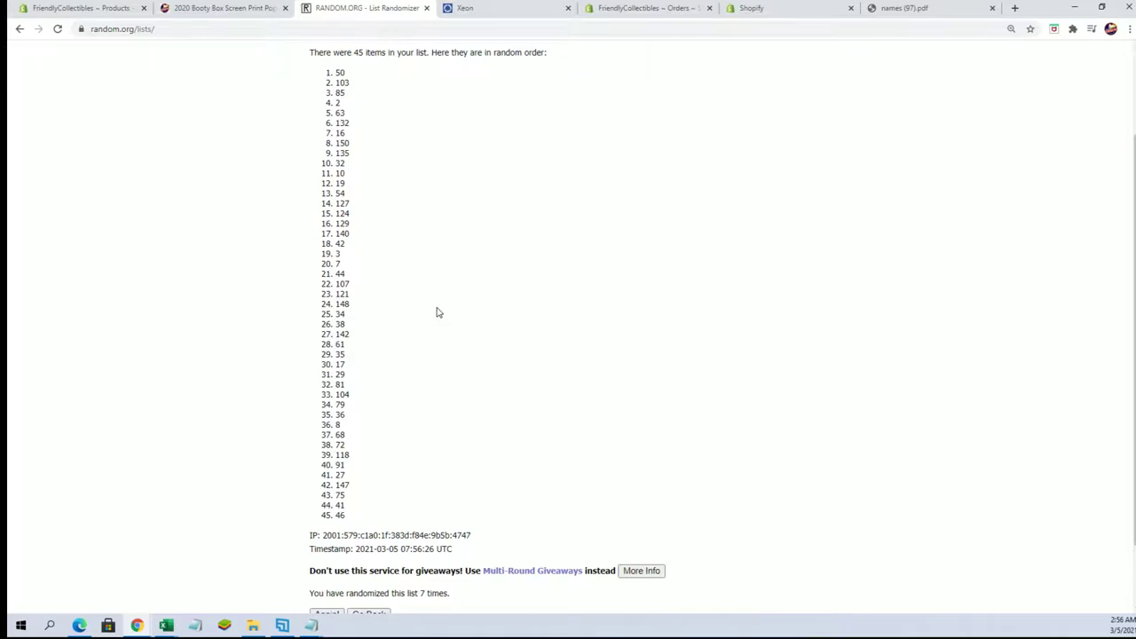
Step: Delete the 50 entry from the posters 1-150 Notepad file and save it
mouse_move(311, 625)
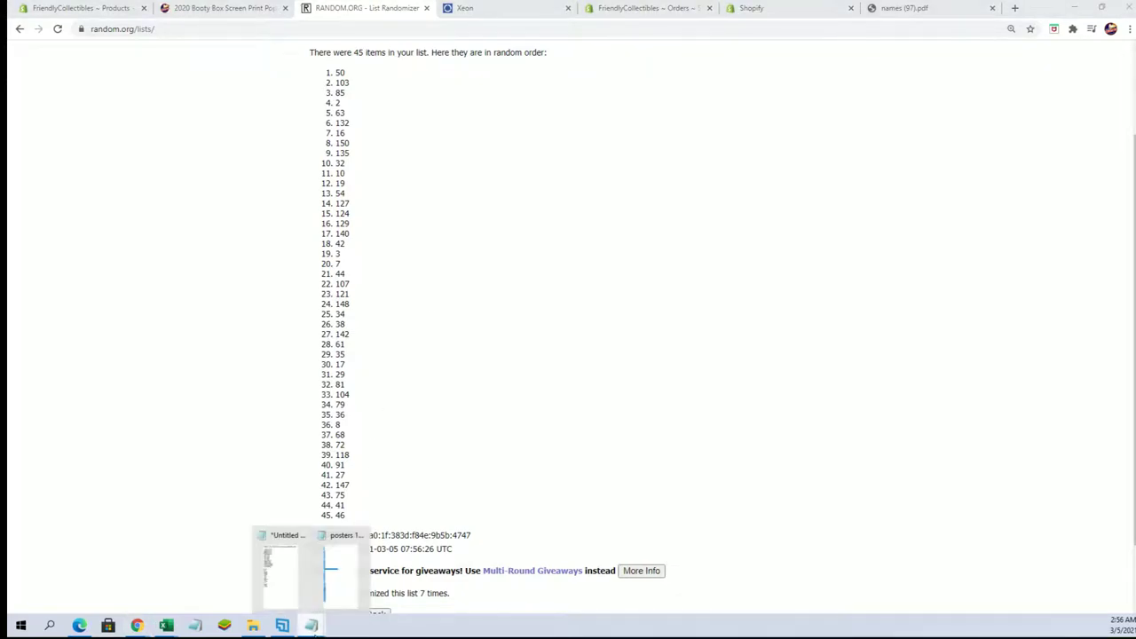
click(301, 603)
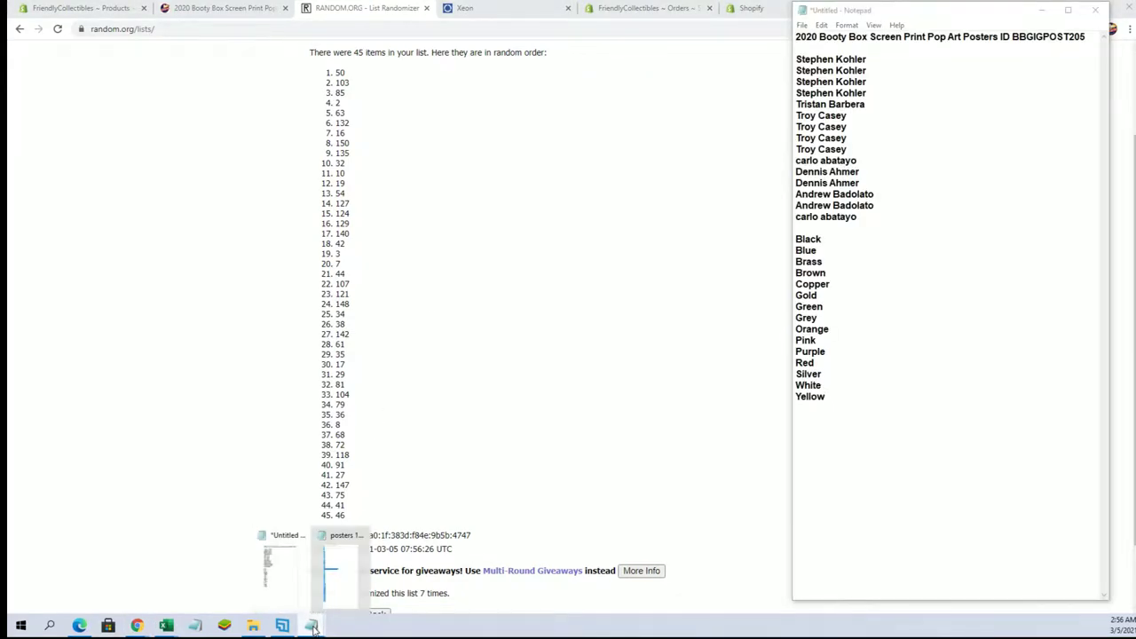
click(348, 611)
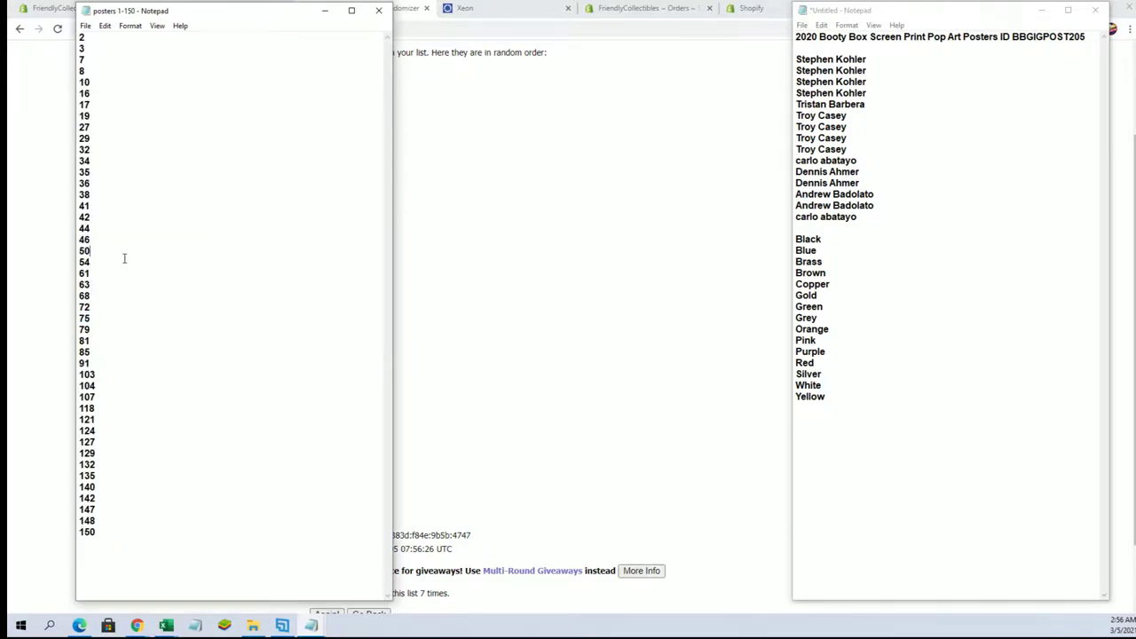
key(BackSpace)
key(BackSpace)
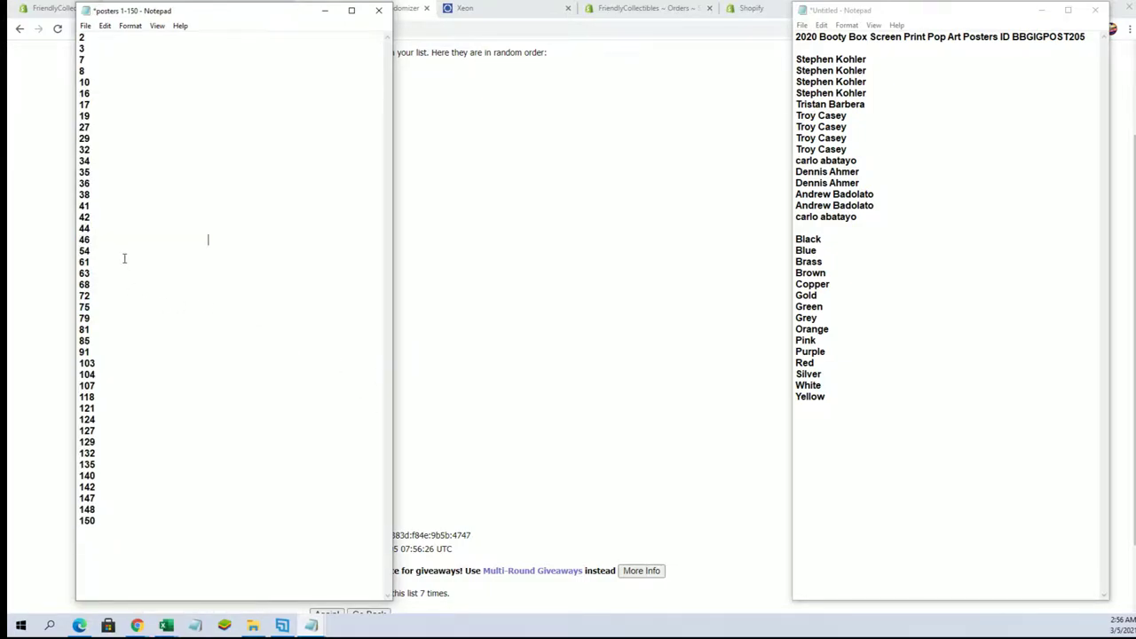
click(83, 26)
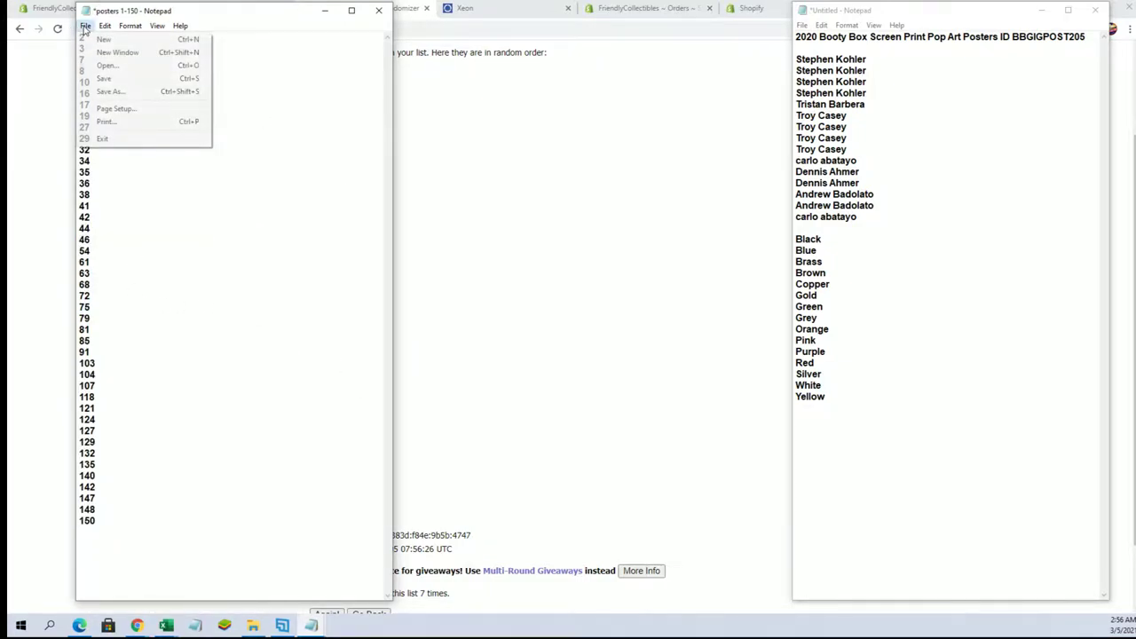
click(120, 80)
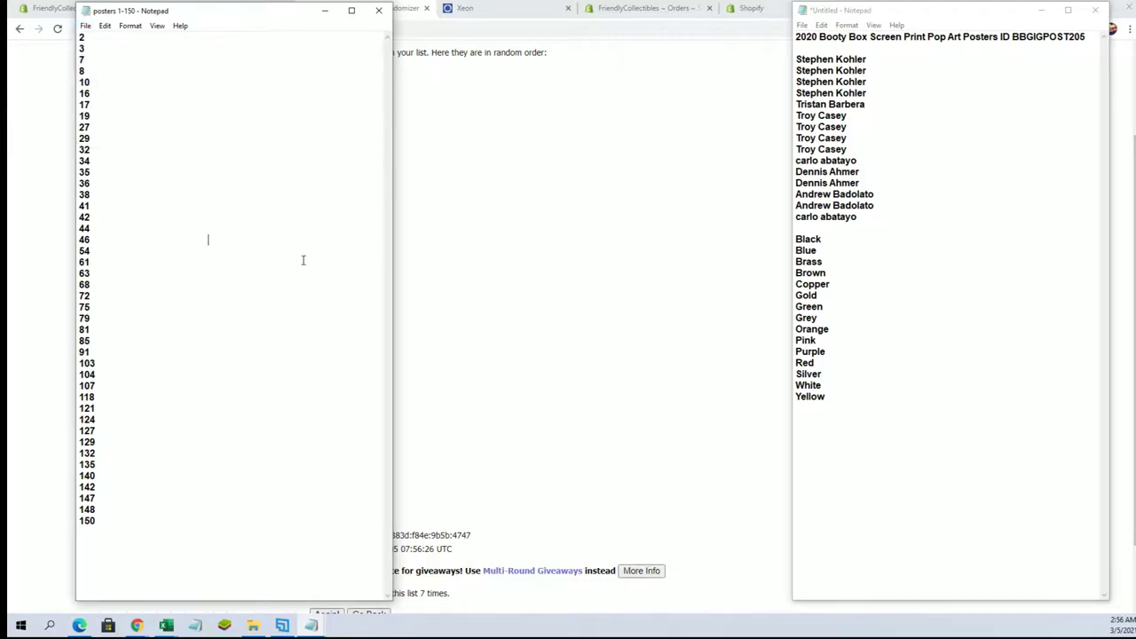
Step: Close the posters file, load a blank List Randomizer form, and bring up the names-and-colours notes
click(378, 11)
scroll(577, 213, up, 2)
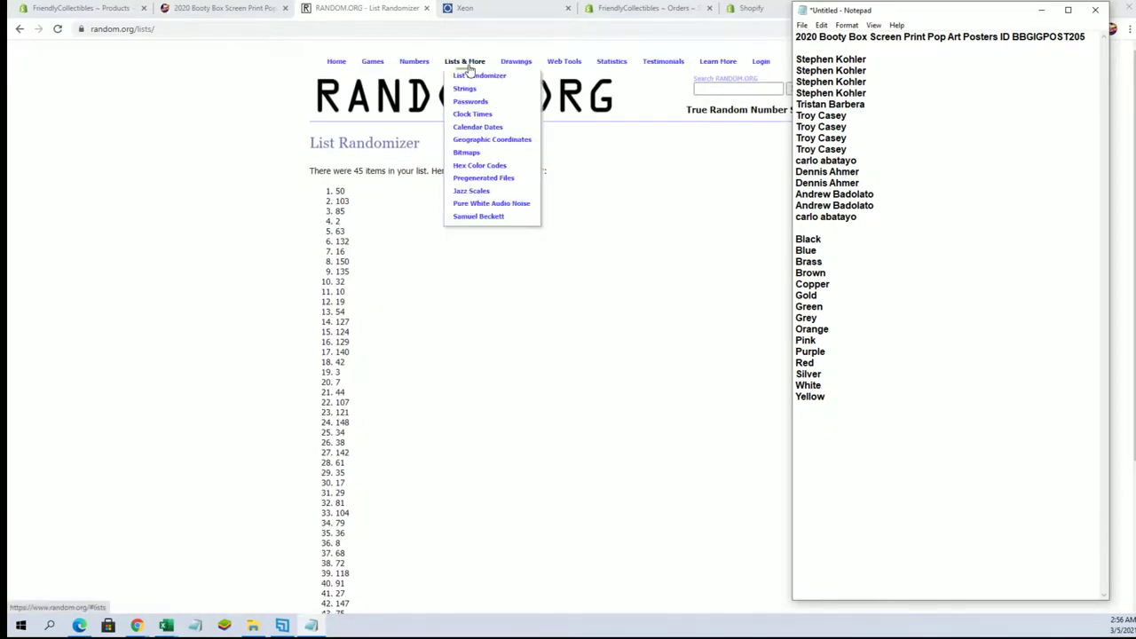
scroll(543, 155, down, 3)
scroll(545, 156, up, 3)
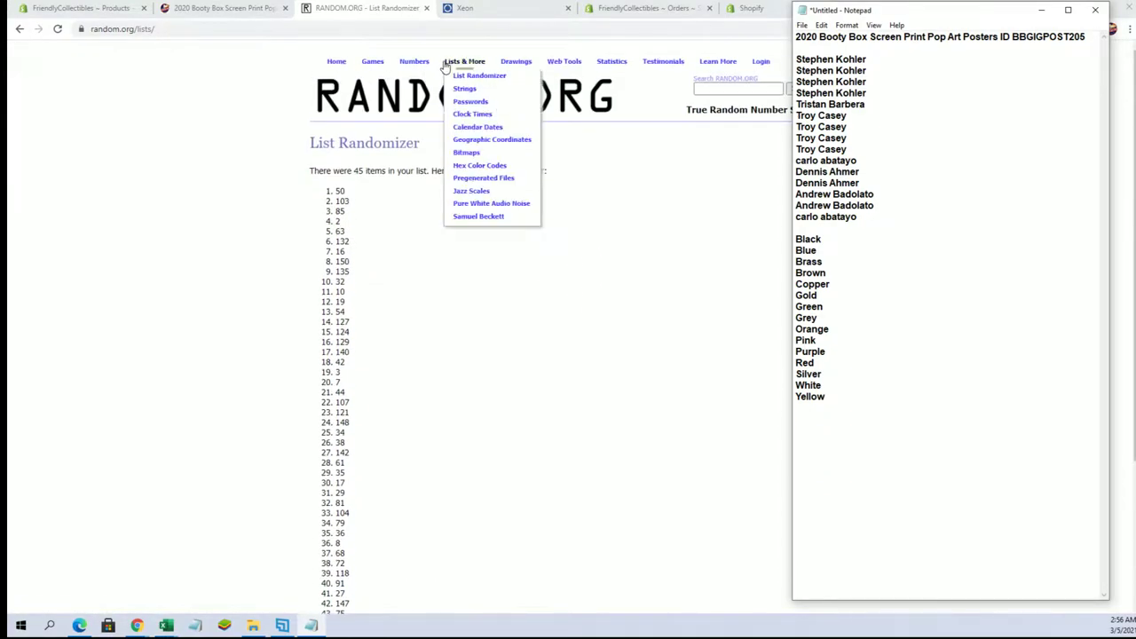
click(470, 74)
click(313, 624)
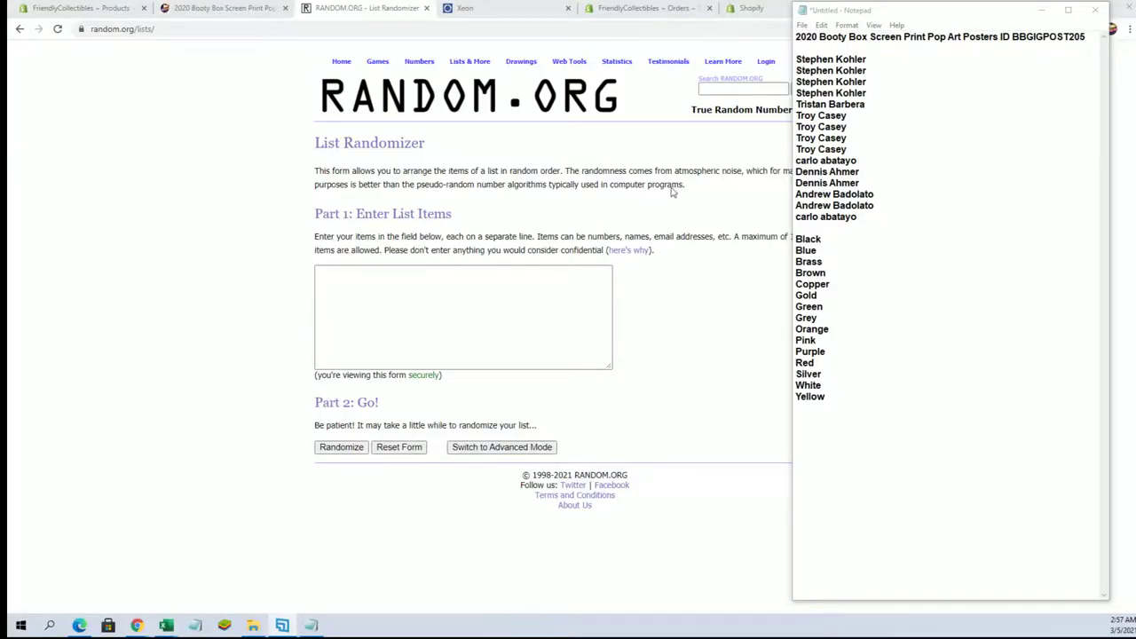
Step: Copy the 15 owner names from the notes into the List Randomizer and randomize them
drag(879, 222, 787, 60)
right_click(829, 79)
click(870, 133)
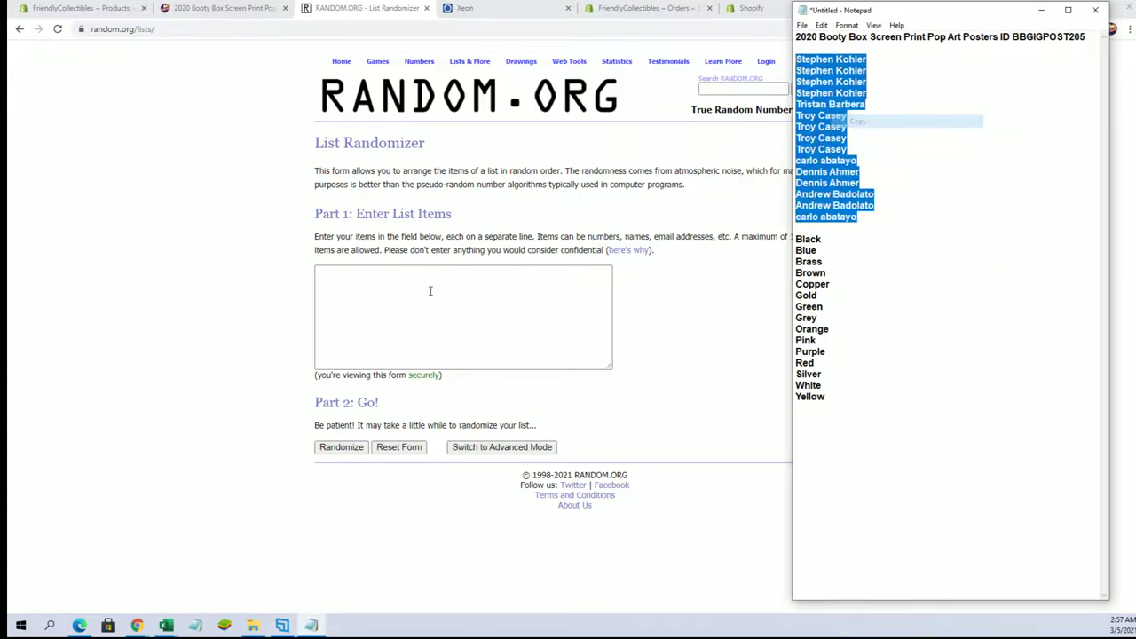
right_click(402, 290)
click(439, 381)
click(341, 446)
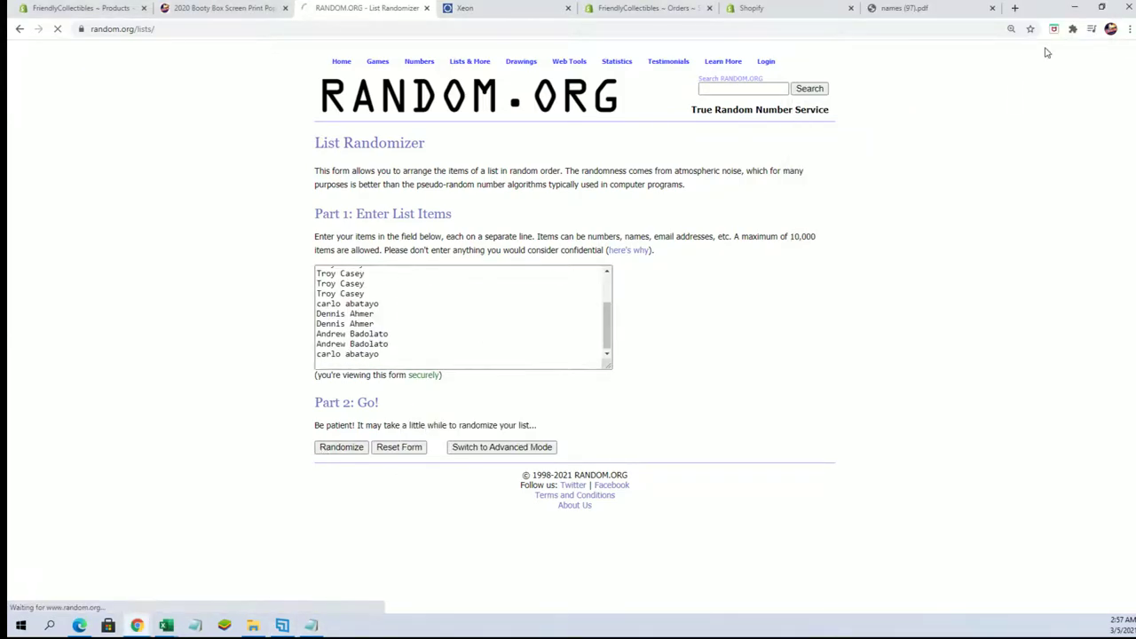
Step: Zoom the page in and reshuffle the owner names until randomized 7 times
click(1130, 29)
click(1093, 138)
click(1094, 139)
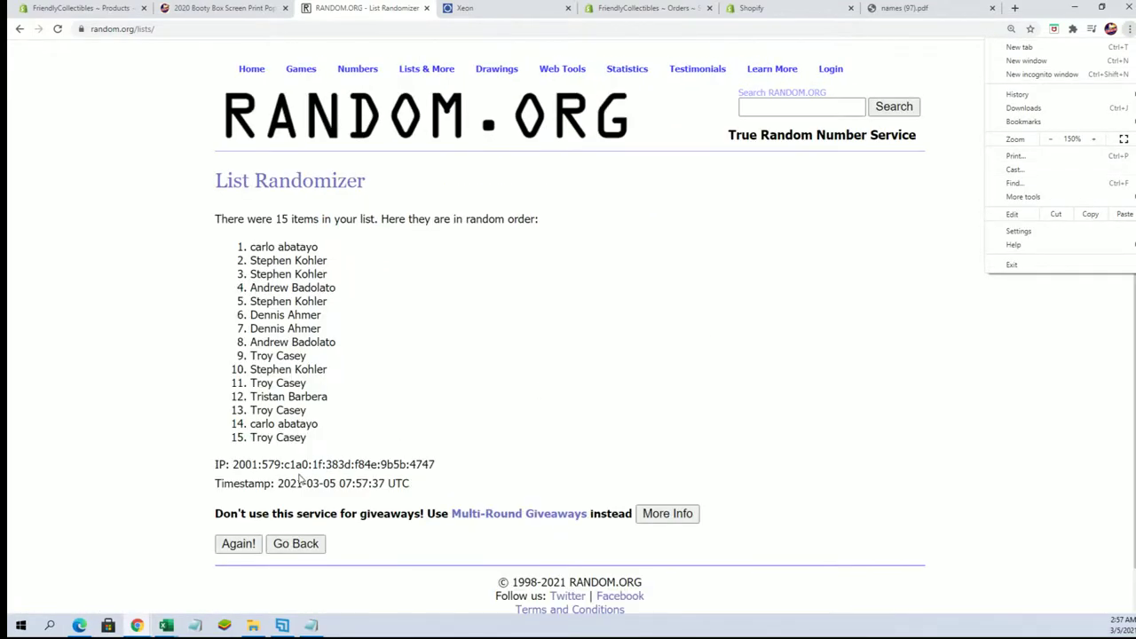
click(238, 542)
click(239, 542)
click(239, 575)
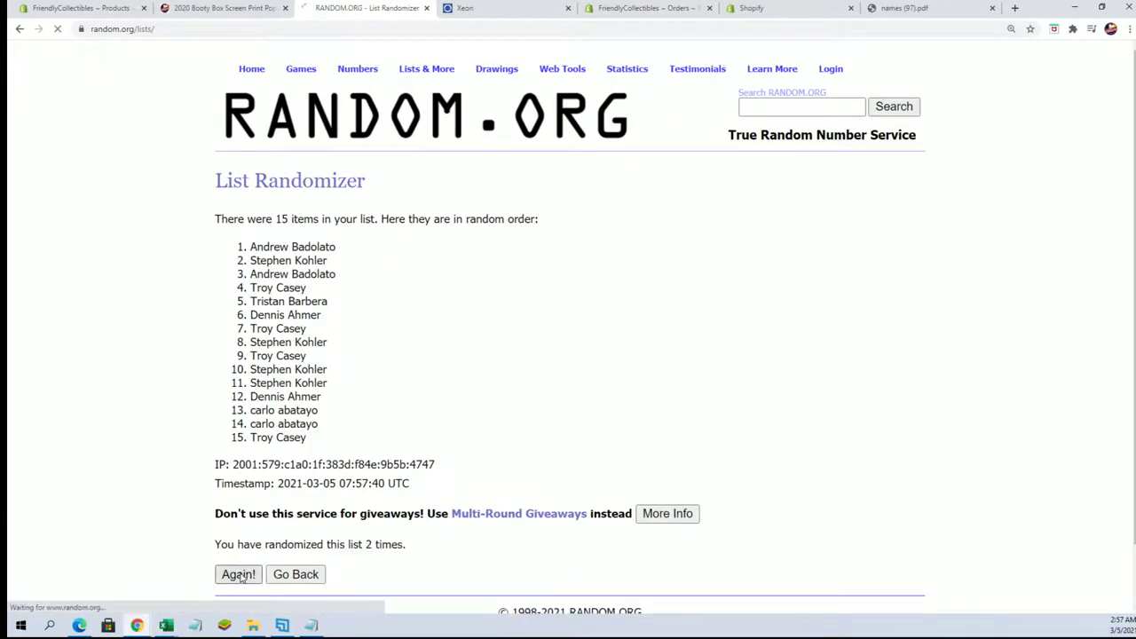
click(239, 574)
click(239, 574)
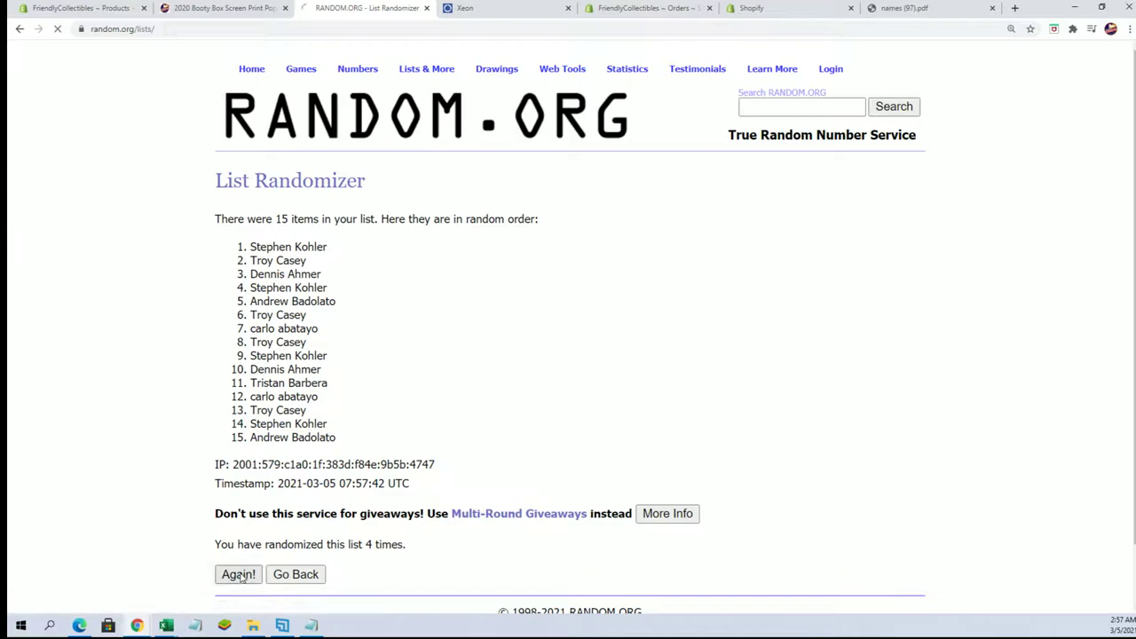
click(238, 575)
click(239, 575)
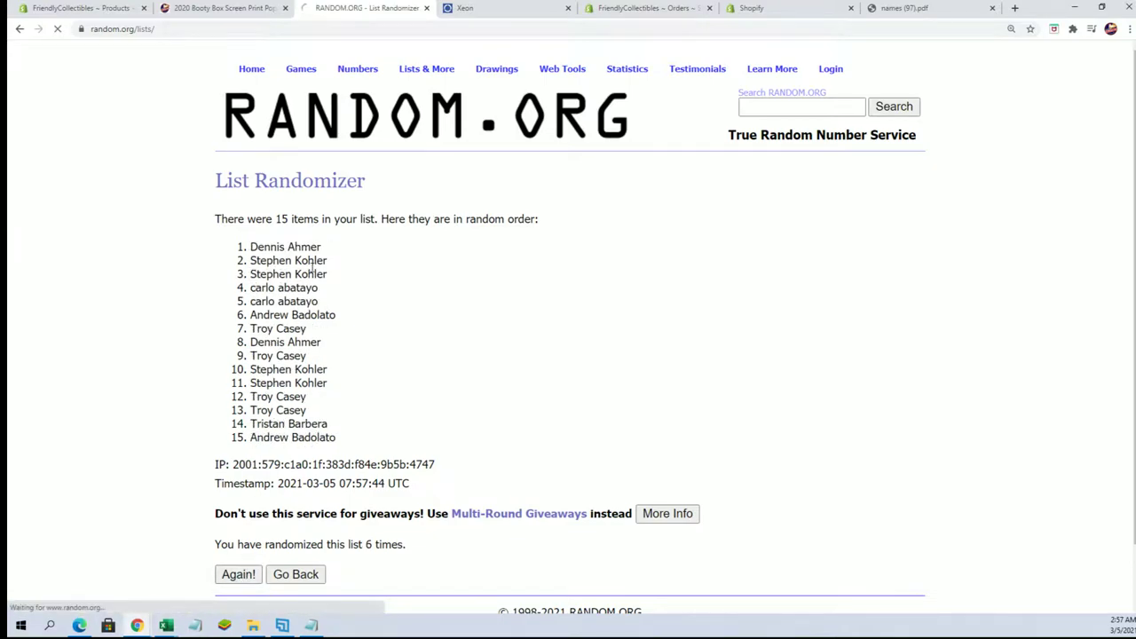
Step: Select and copy the 15 shuffled names in their final order
drag(251, 241, 323, 434)
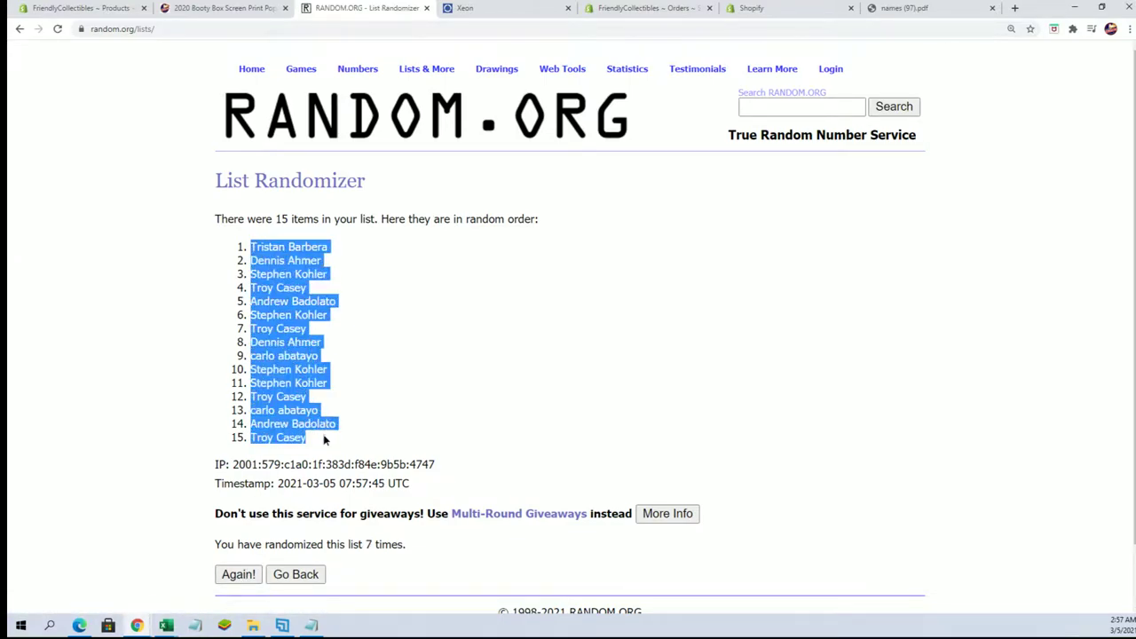
right_click(316, 361)
click(355, 369)
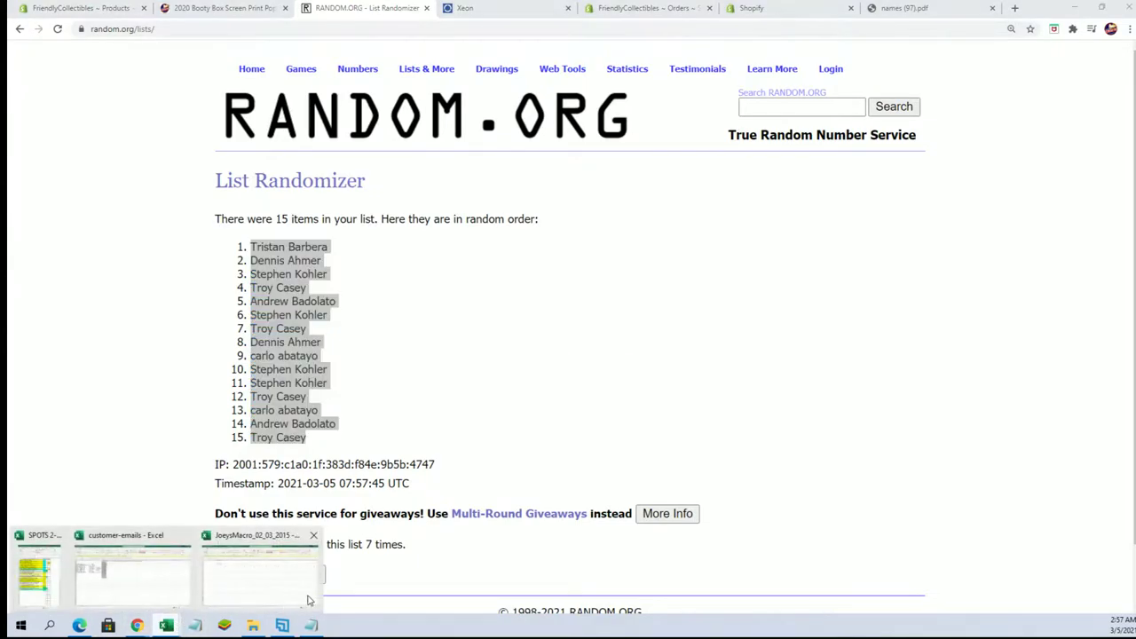
Step: Start a new blank Excel workbook
click(306, 593)
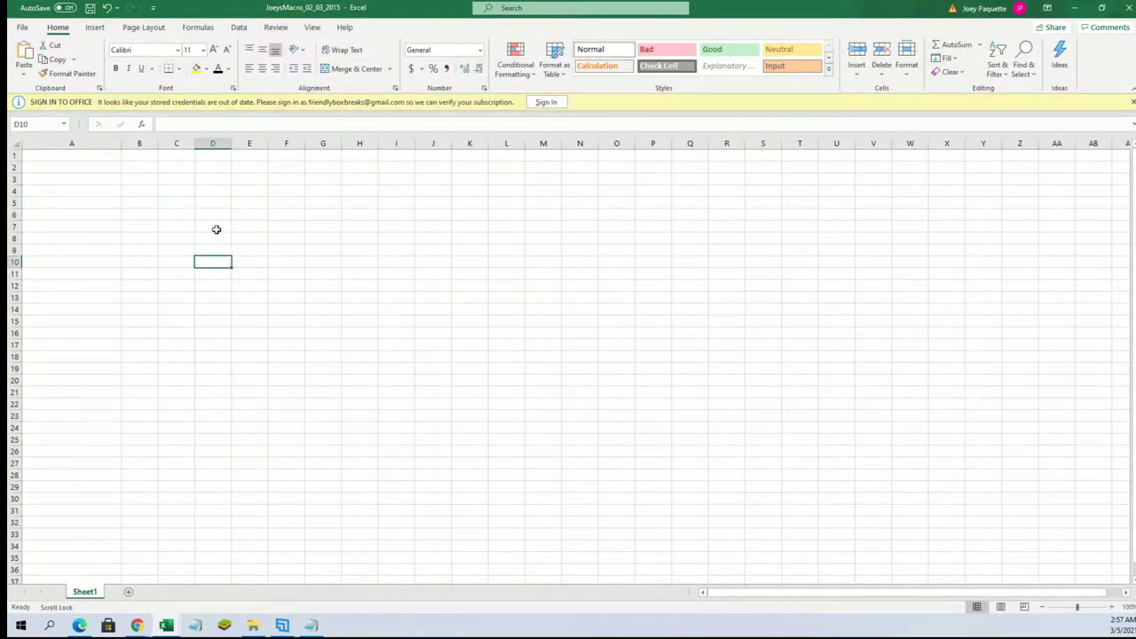
click(86, 158)
text(owner)
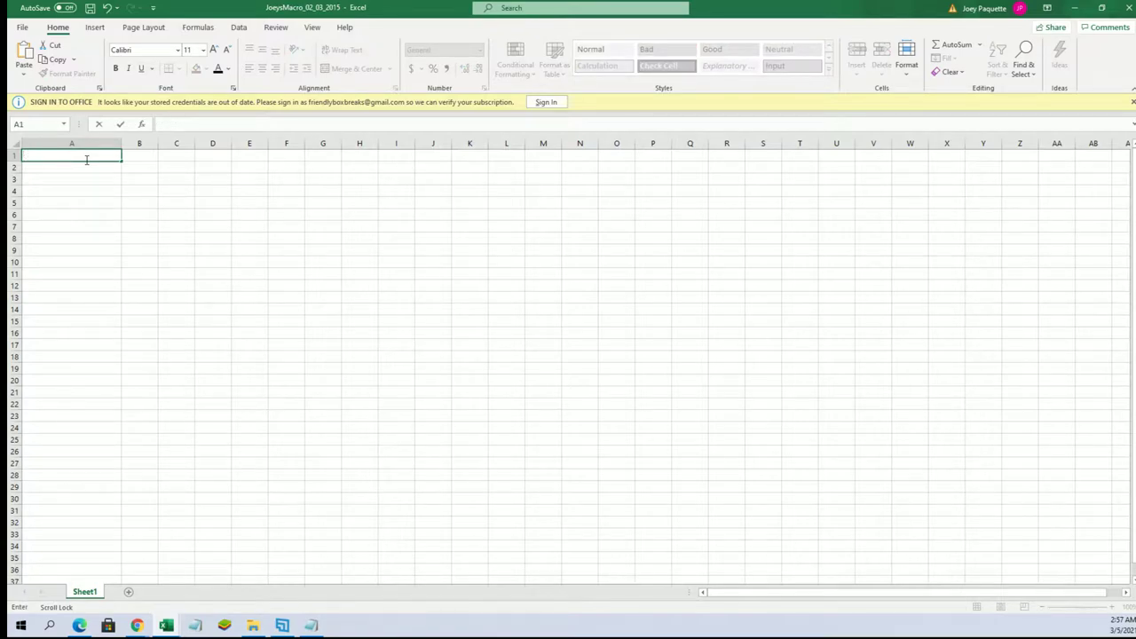
click(1075, 7)
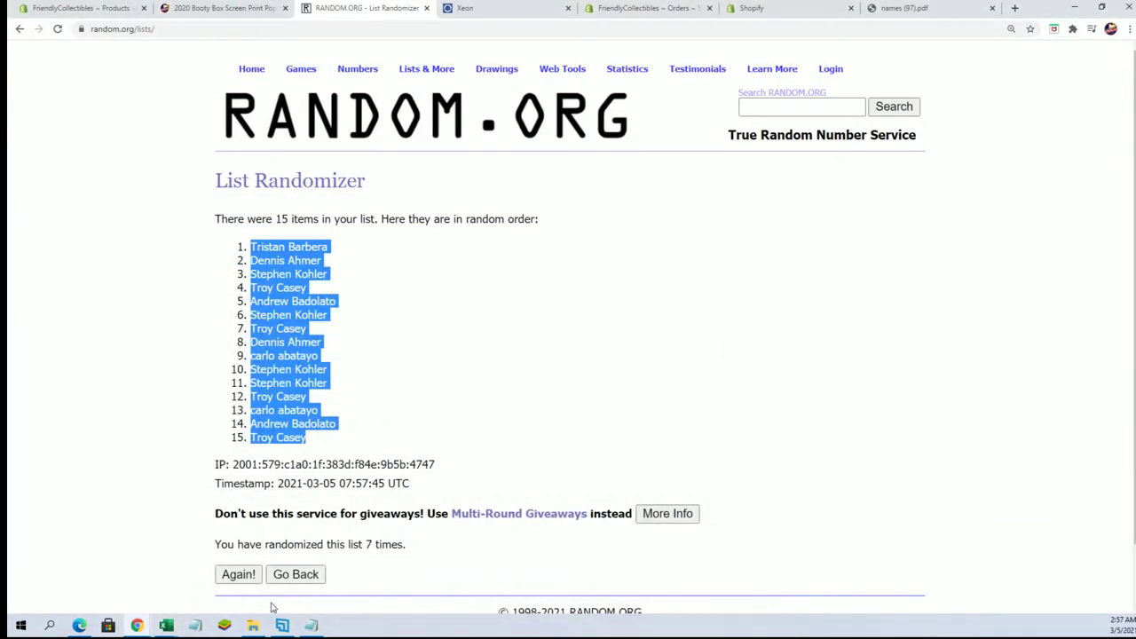
click(167, 626)
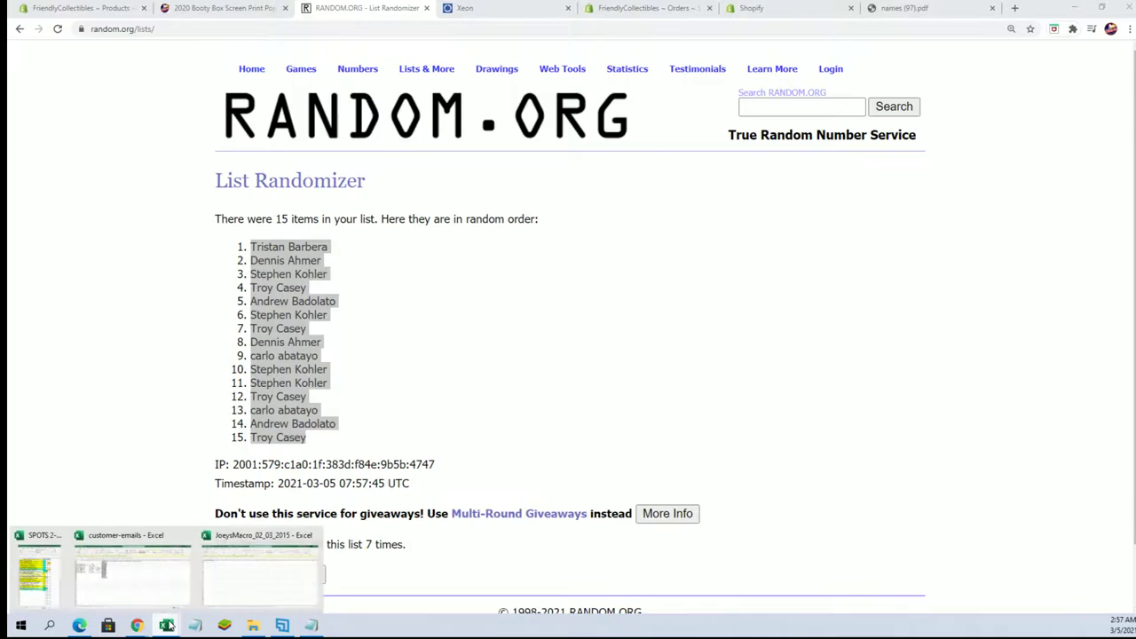
click(50, 626)
click(270, 323)
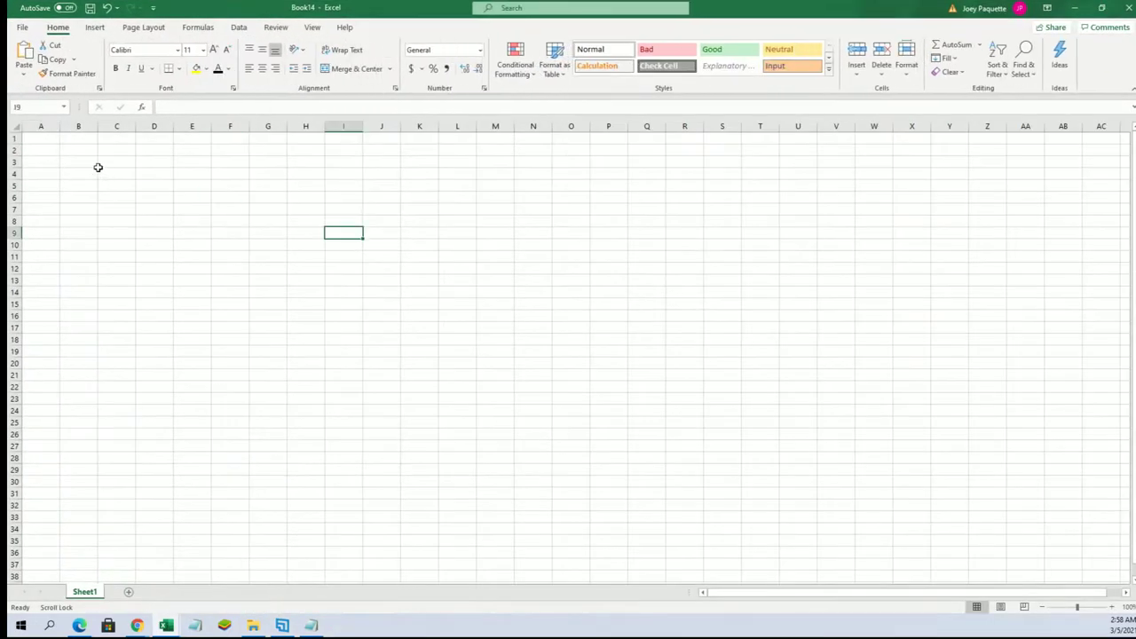
Step: Widen column A and enter the OWNERS heading in A1
drag(58, 127, 61, 180)
click(98, 137)
text(OWNERS)
key(Tab)
Step: Paste the 15 shuffled names as plain text into A2 and autofit column A
click(59, 139)
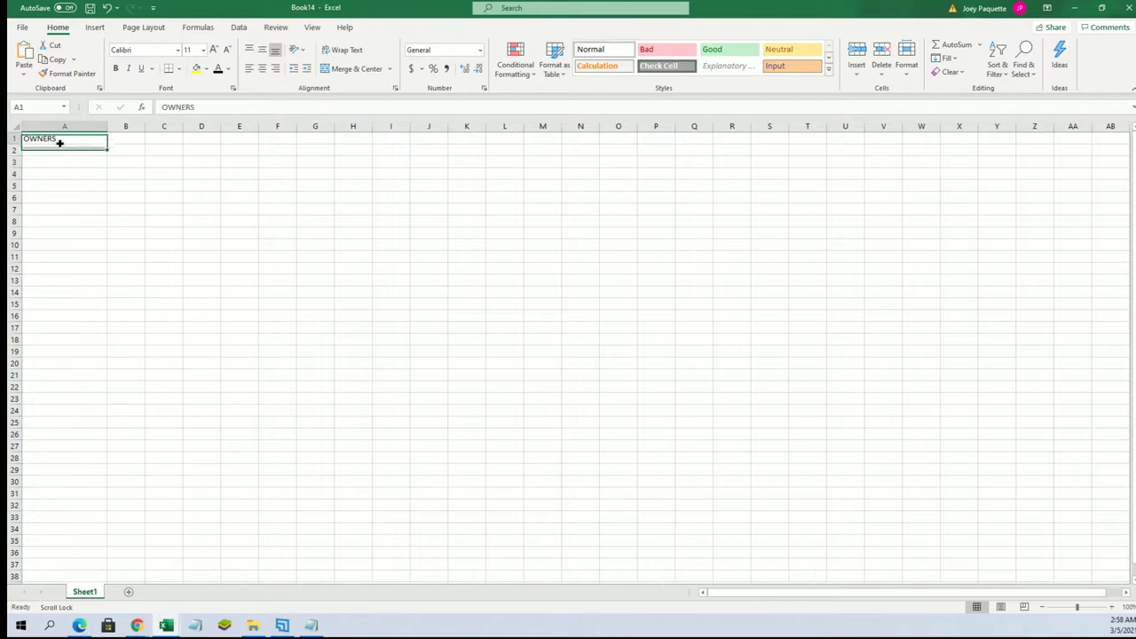
click(69, 152)
right_click(69, 152)
click(121, 229)
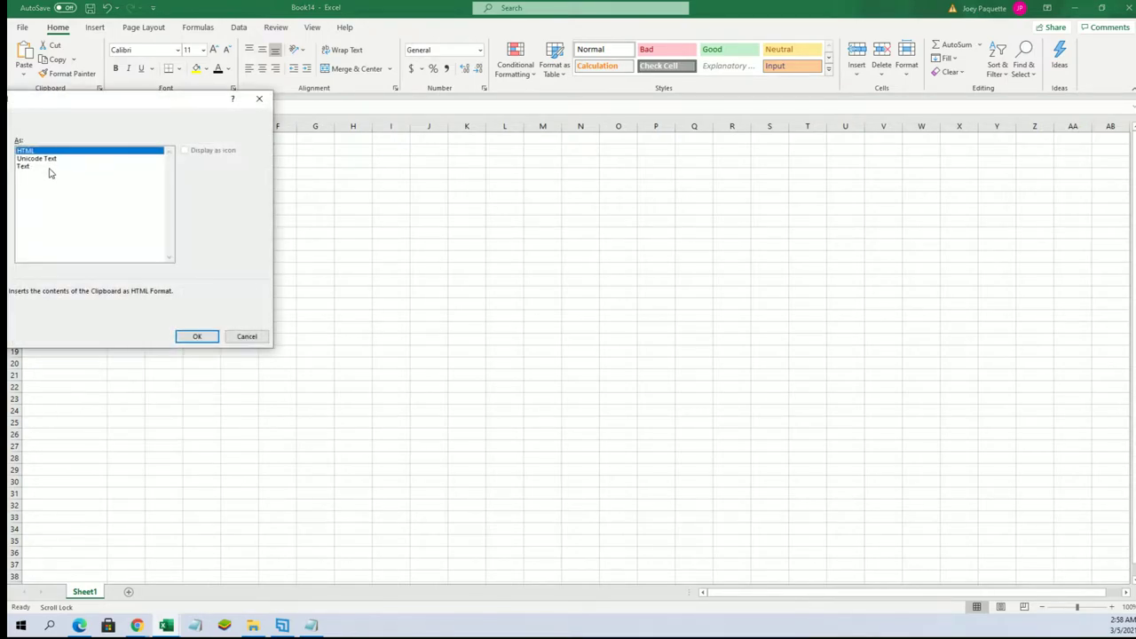
click(49, 167)
click(197, 337)
click(203, 292)
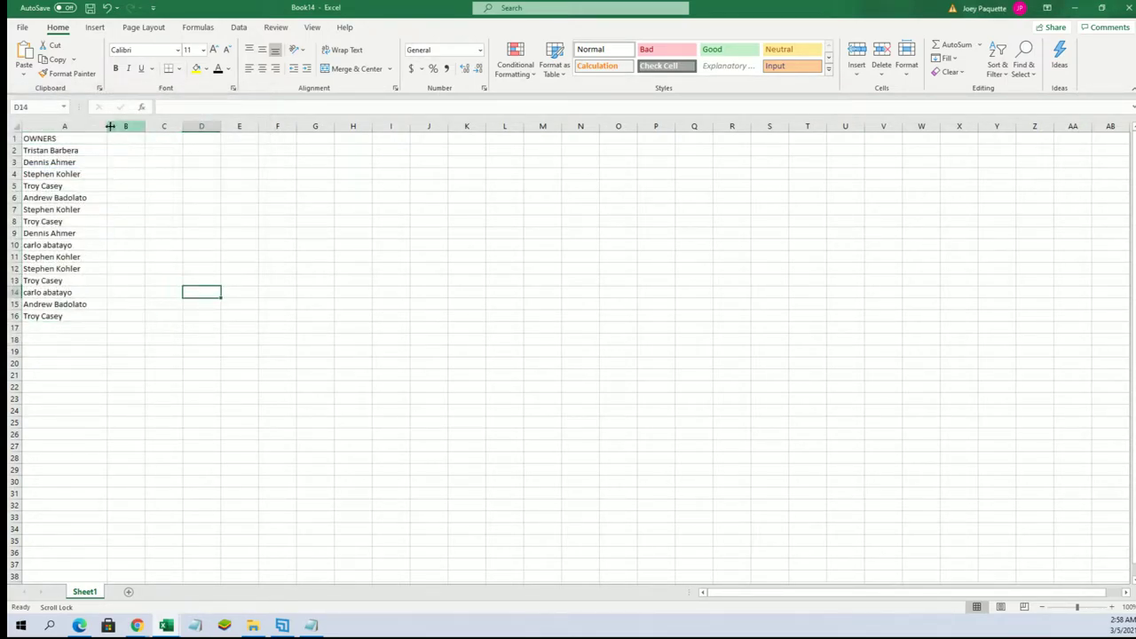
double_click(107, 127)
Step: Widen column B and enter the COLORS heading in B1
click(144, 162)
drag(128, 126, 166, 126)
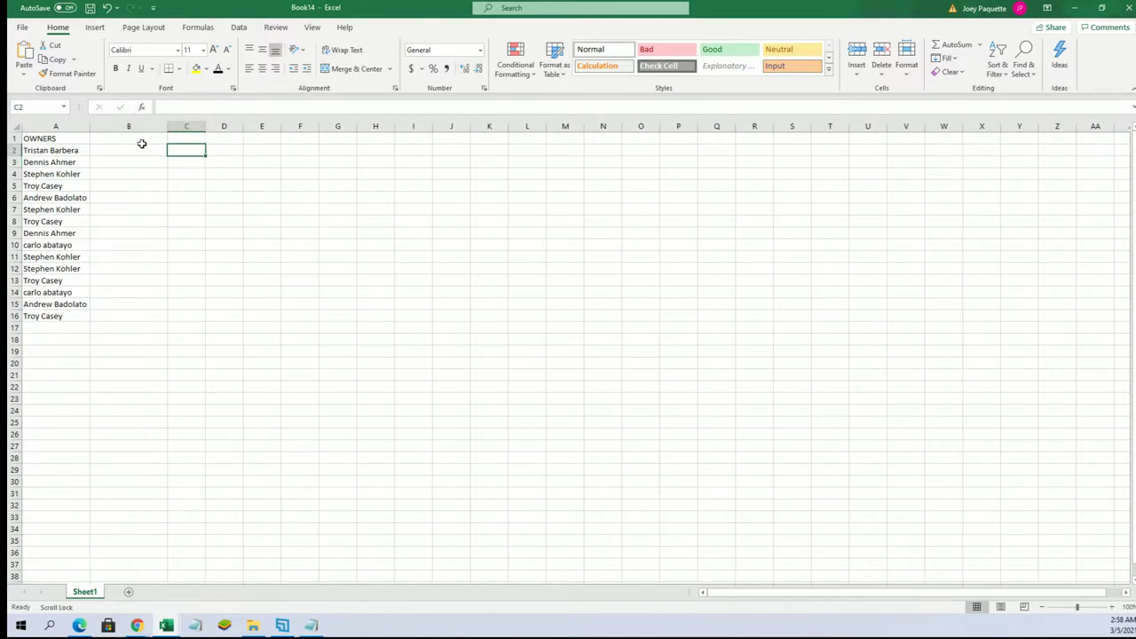
click(134, 138)
text(COLORS)
click(253, 231)
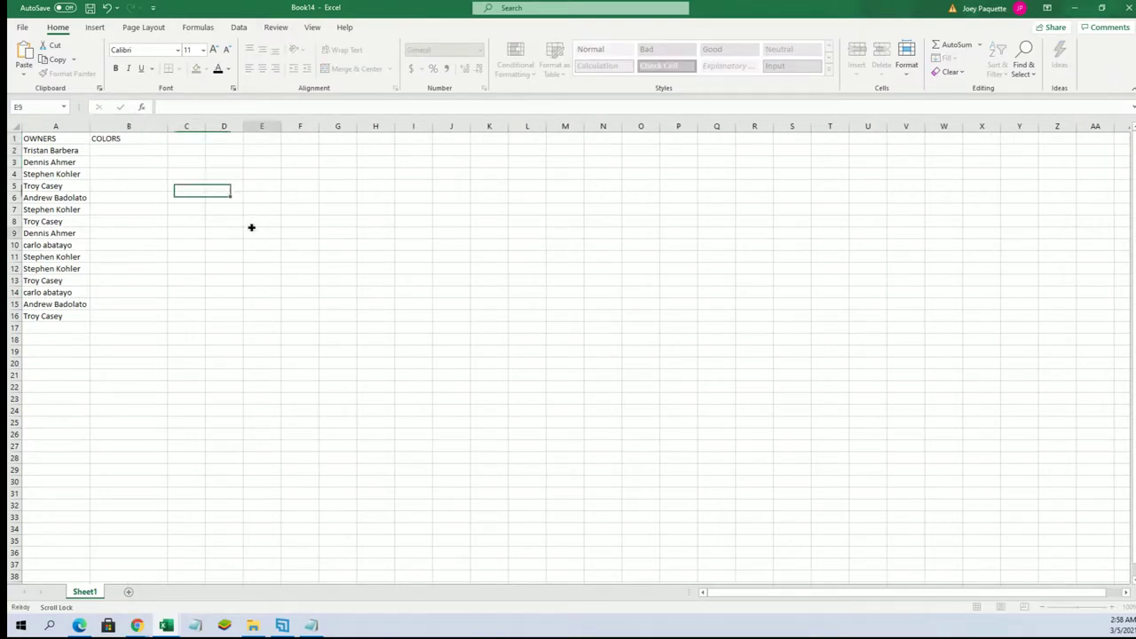
Step: Return to the empty list form and copy the 15 colours, Black to Yellow, from the notes
click(1075, 11)
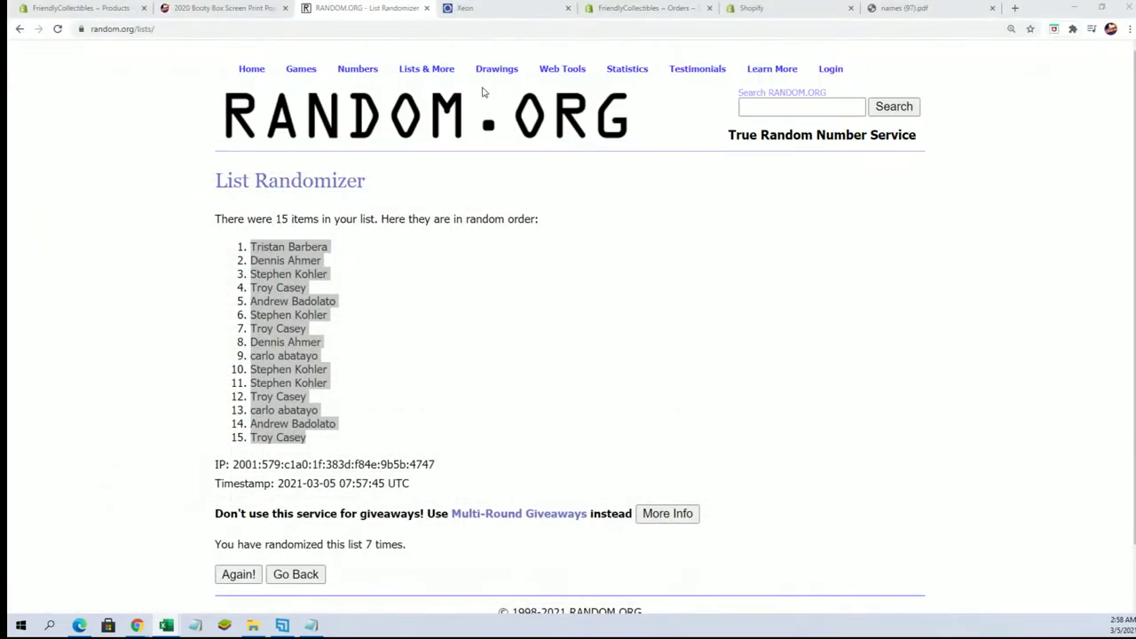
click(444, 83)
click(303, 631)
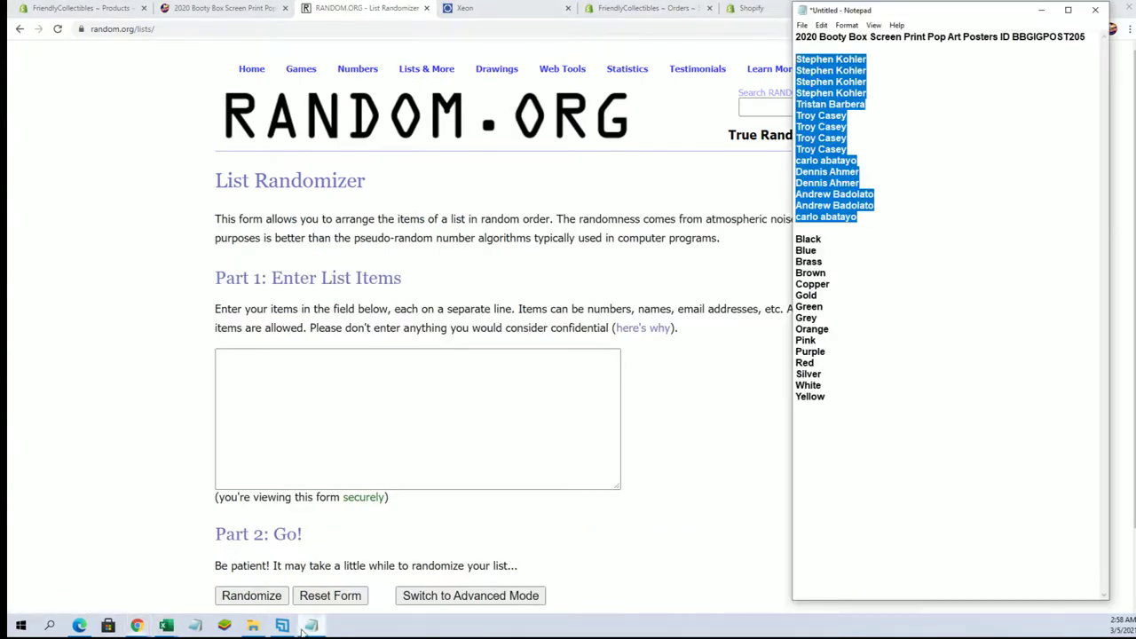
click(897, 352)
drag(825, 402, 797, 240)
right_click(809, 245)
click(867, 277)
Step: Paste the colours, randomize them 7 times (Grey first, Red last), and select the result
click(400, 373)
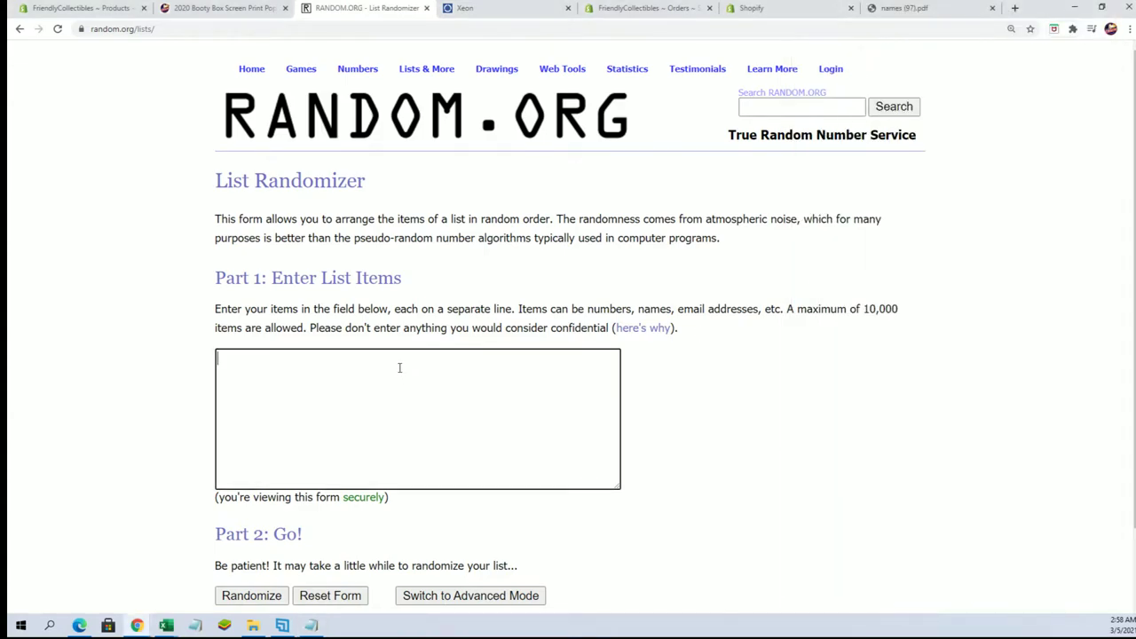
right_click(401, 373)
click(444, 455)
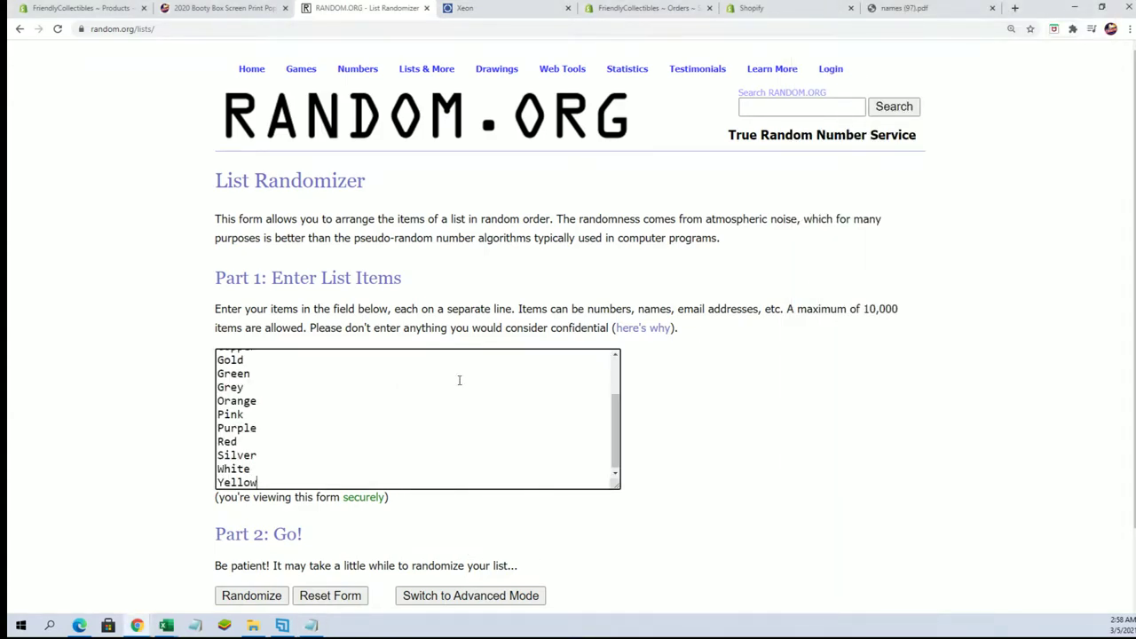
click(252, 595)
click(236, 548)
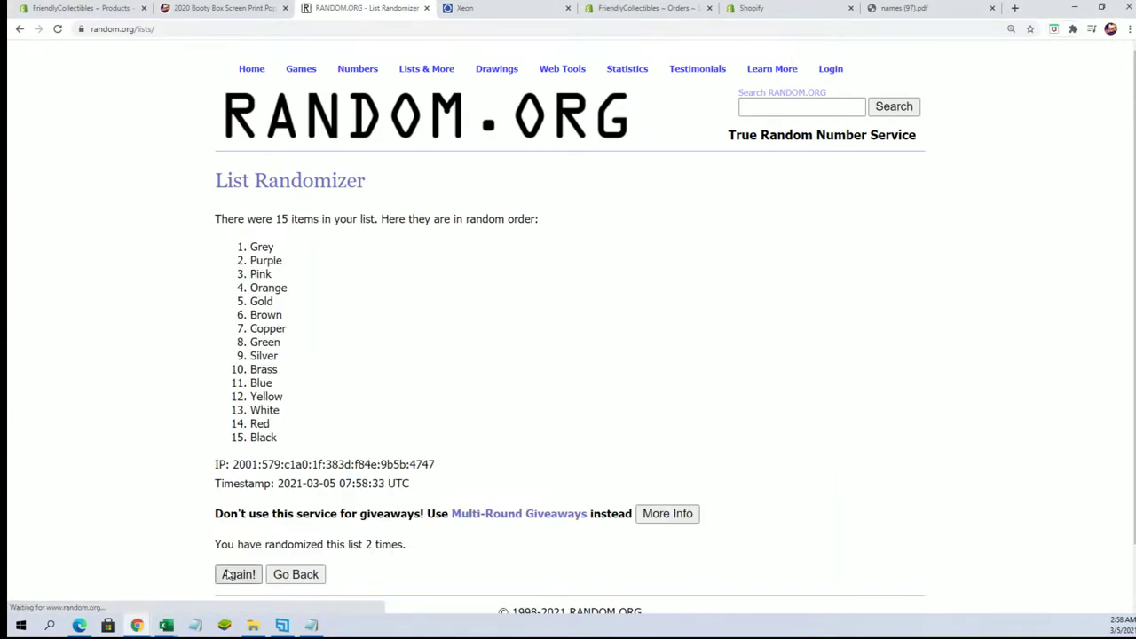
click(232, 574)
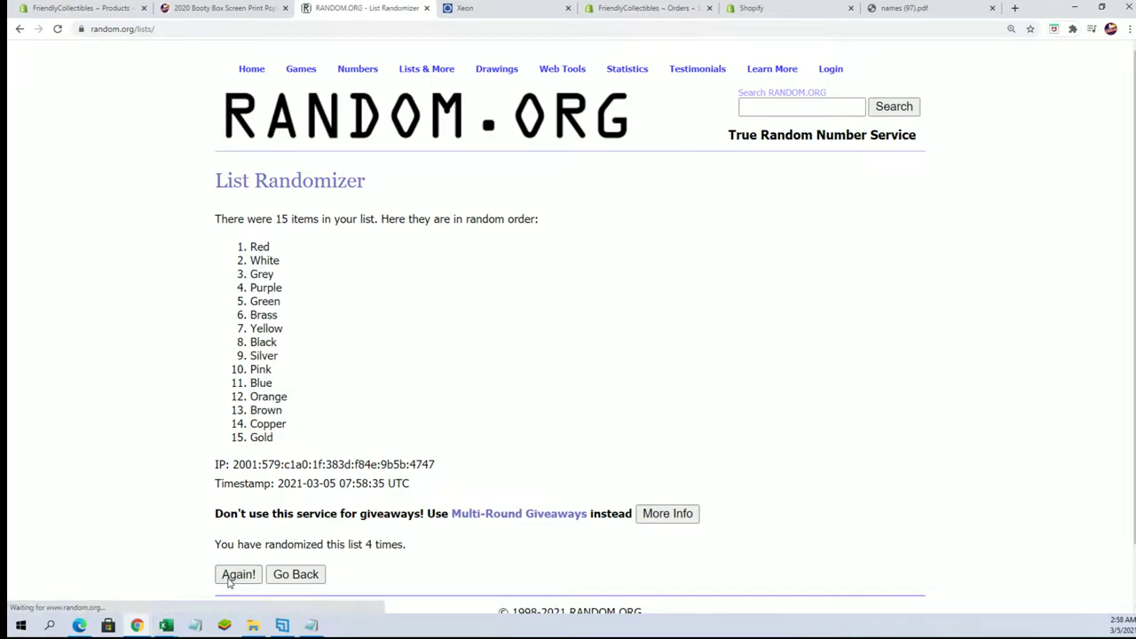
click(233, 574)
click(233, 574)
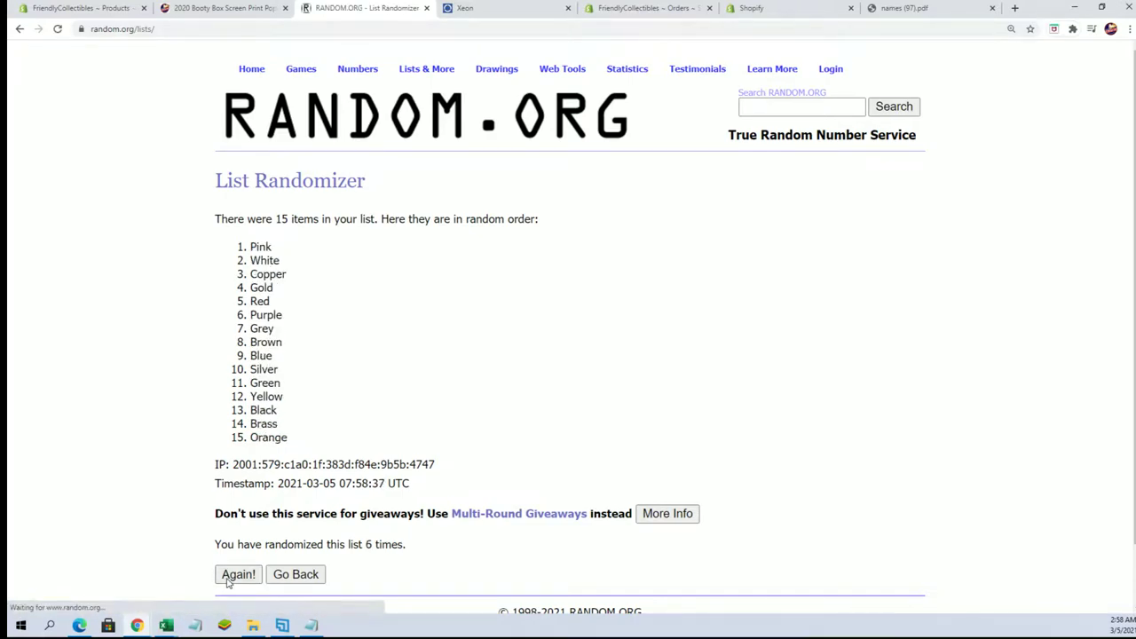
click(232, 574)
drag(252, 254, 287, 443)
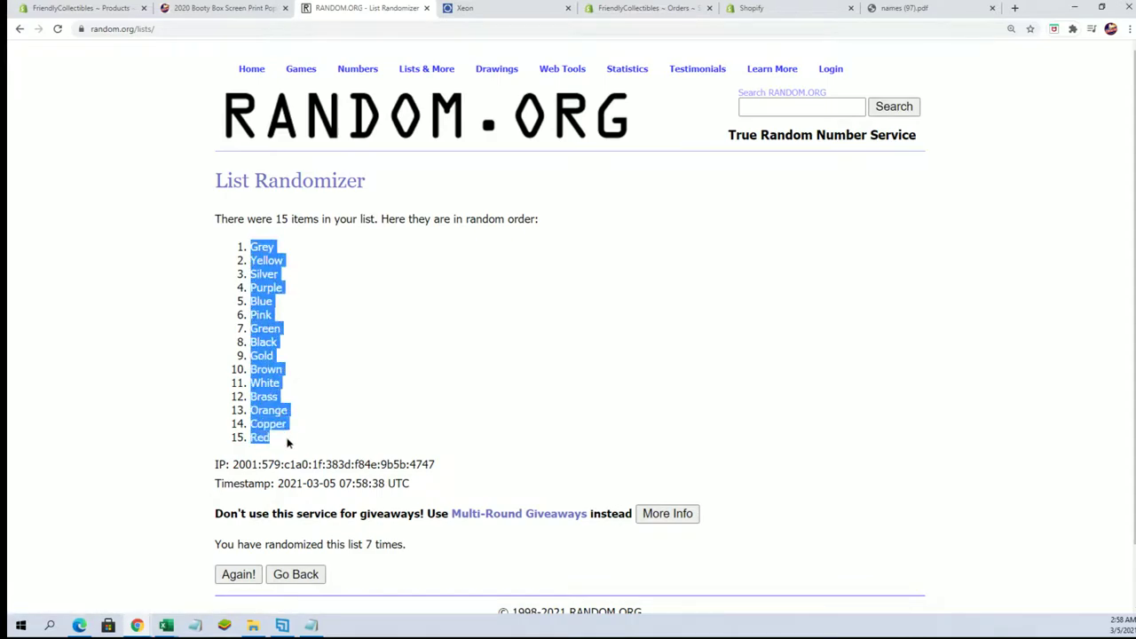
click(166, 625)
Step: Paste the shuffled colours as plain text into B2 of Book14
click(388, 583)
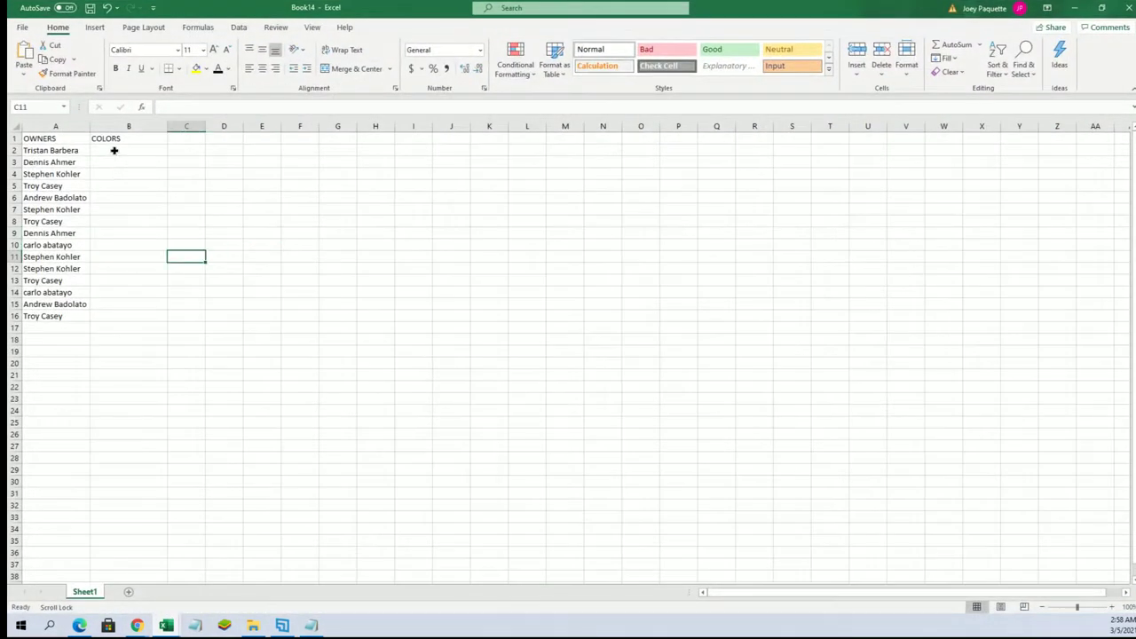
right_click(114, 151)
click(167, 225)
key(Down)
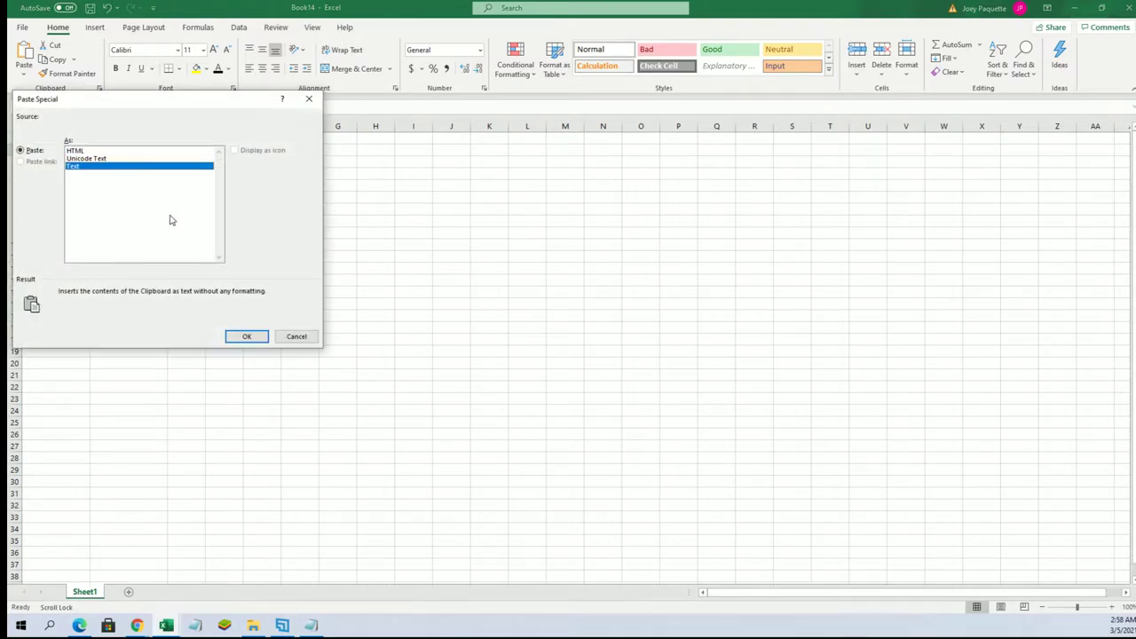
click(246, 335)
Step: Make columns A:B bold with All Borders, autofit column B, and zoom in on the table
drag(55, 126, 129, 126)
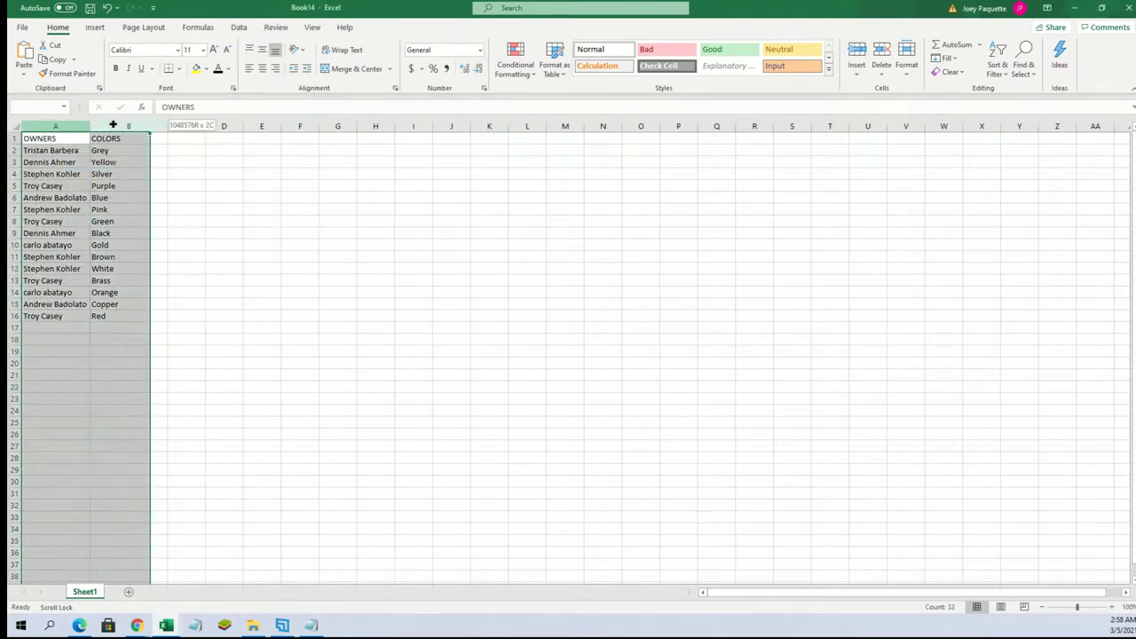
click(115, 68)
click(178, 69)
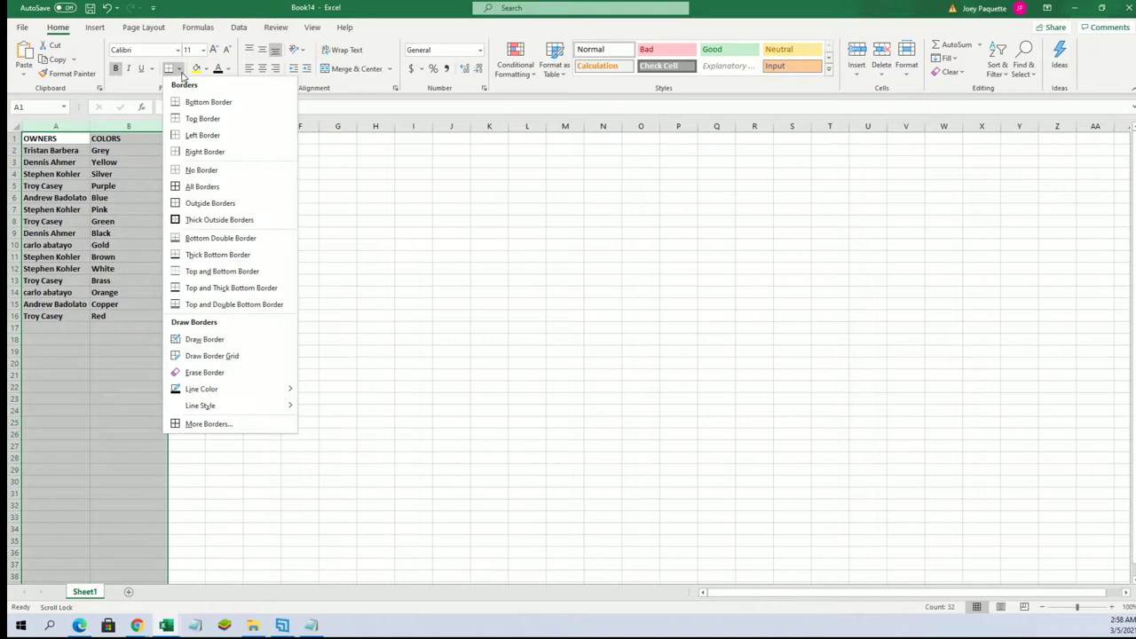
click(229, 186)
click(284, 192)
double_click(168, 126)
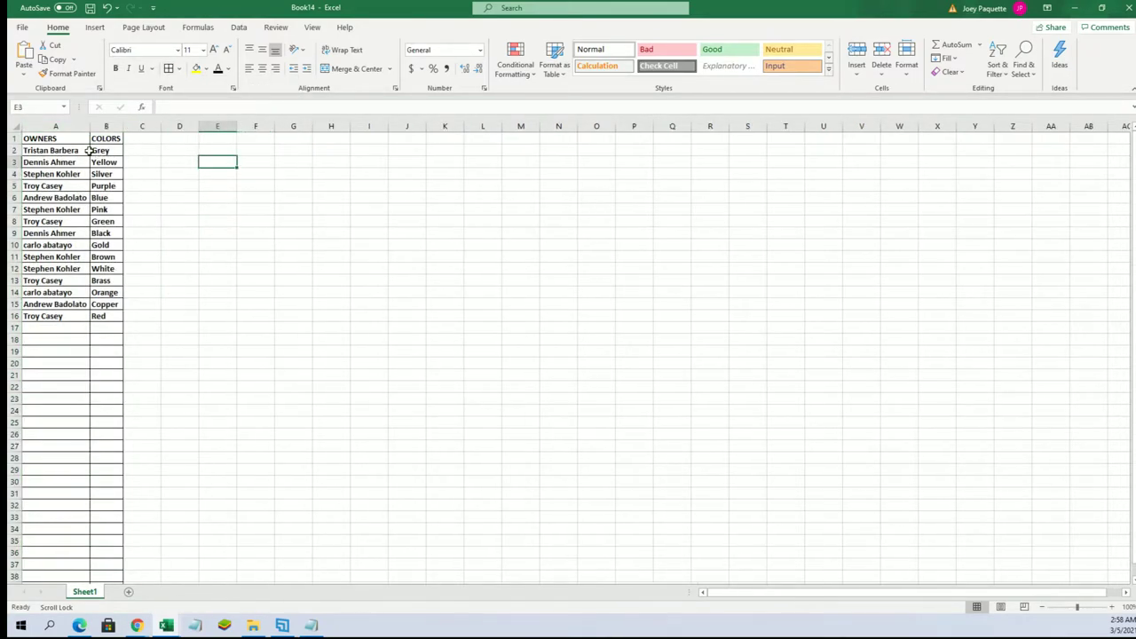
click(82, 150)
click(1108, 606)
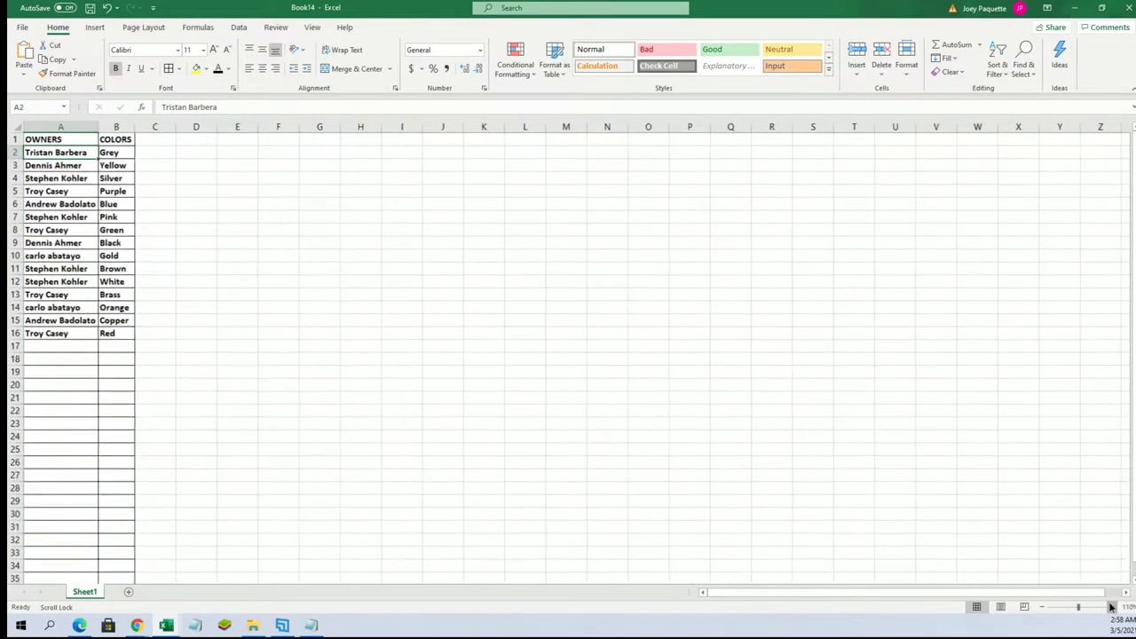
click(1109, 607)
click(1110, 608)
click(1111, 610)
click(1112, 610)
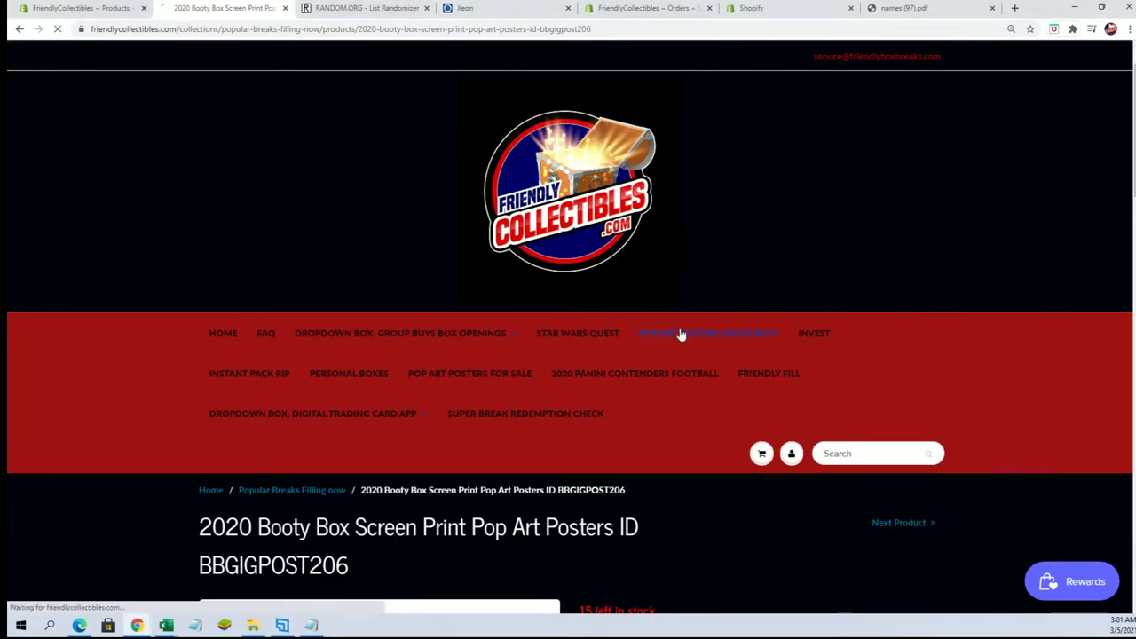
Step: Open Pop Art Posters Group Buys and follow the Tyler Stout Star Wars ticket list link
click(679, 332)
scroll(524, 231, down, 15)
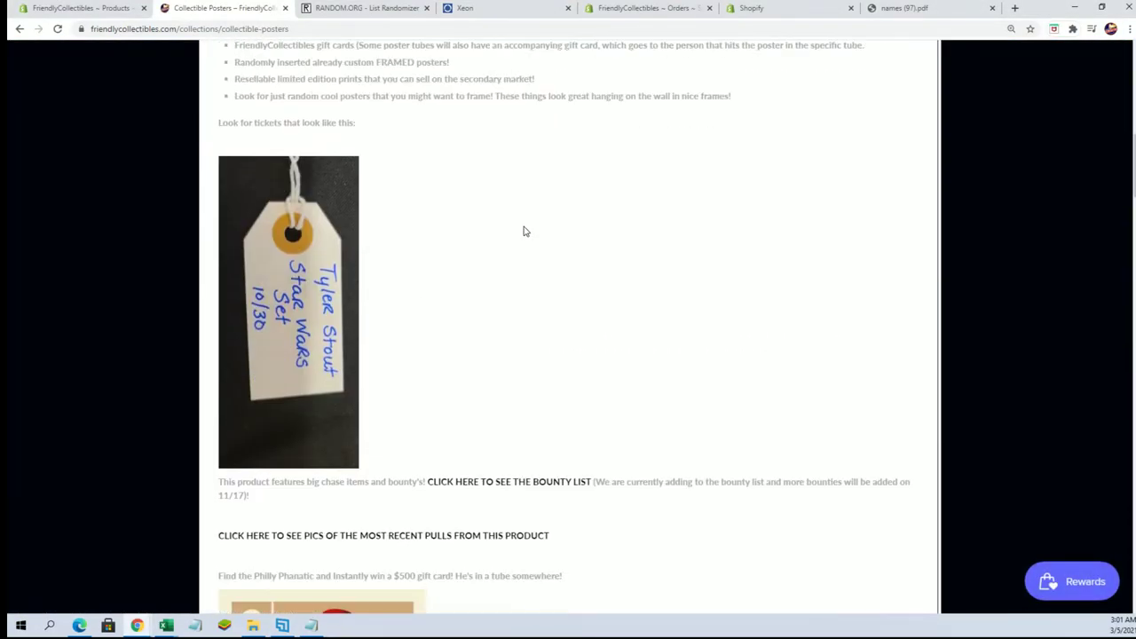
scroll(523, 231, down, 15)
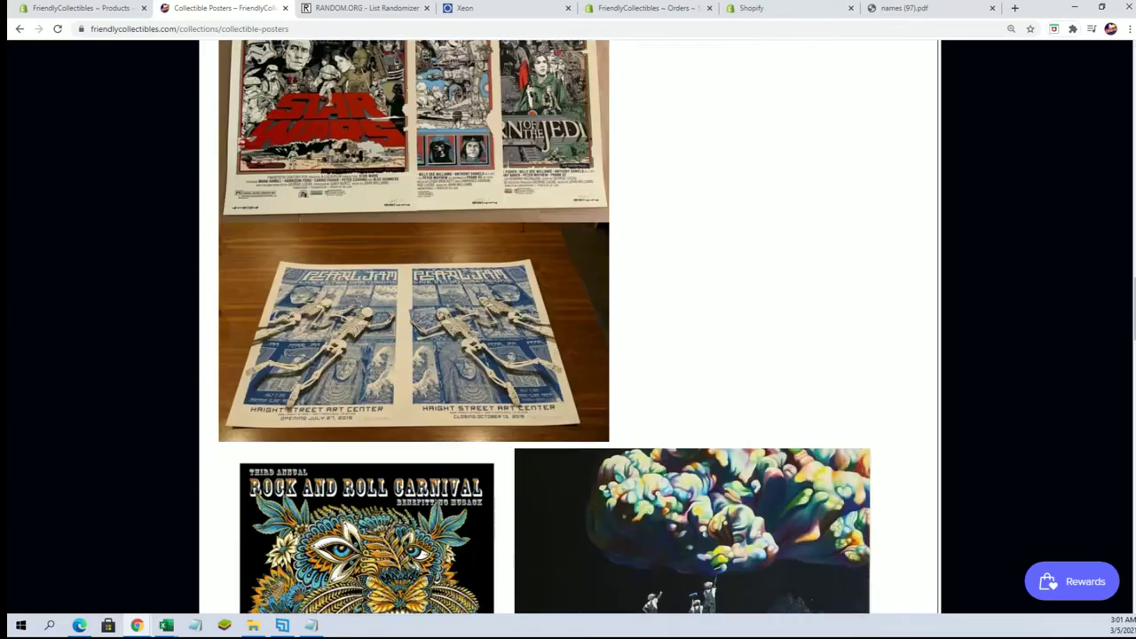
scroll(506, 226, down, 9)
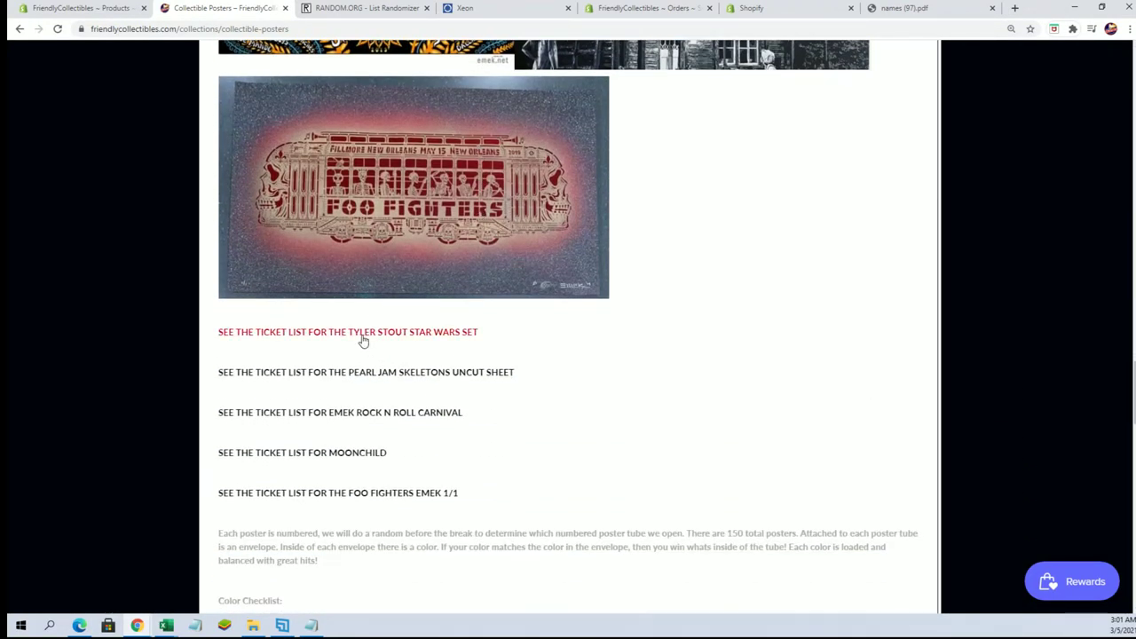
click(363, 337)
Step: Scroll through the Tyler Stout Star Wars ticket list
scroll(561, 206, down, 5)
scroll(562, 206, down, 1)
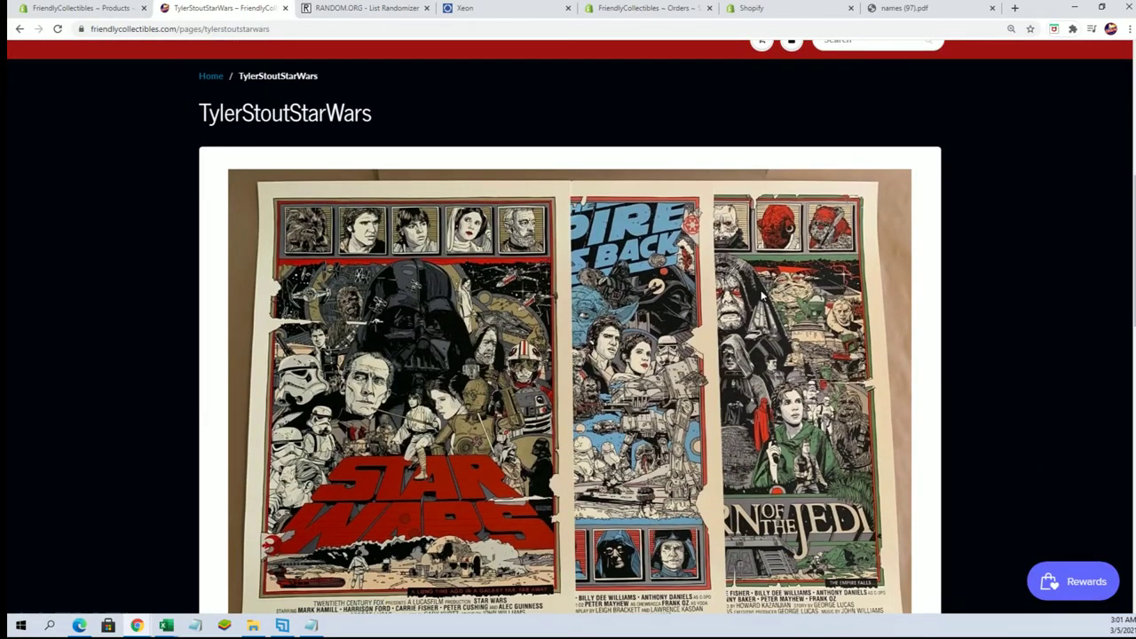
scroll(708, 253, down, 1)
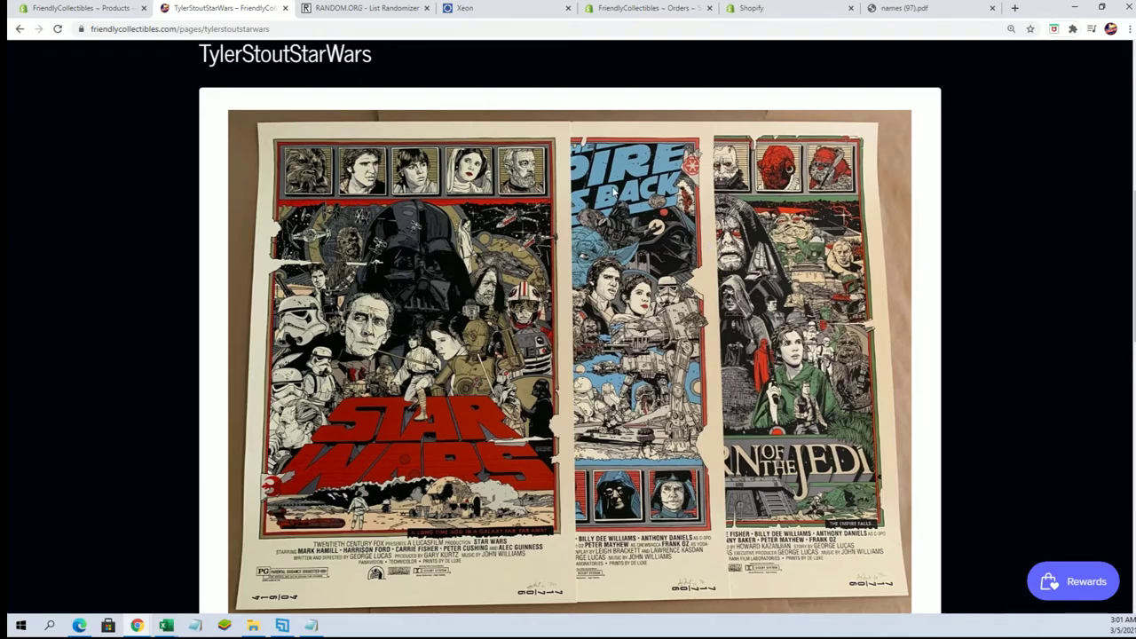
scroll(513, 225, down, 5)
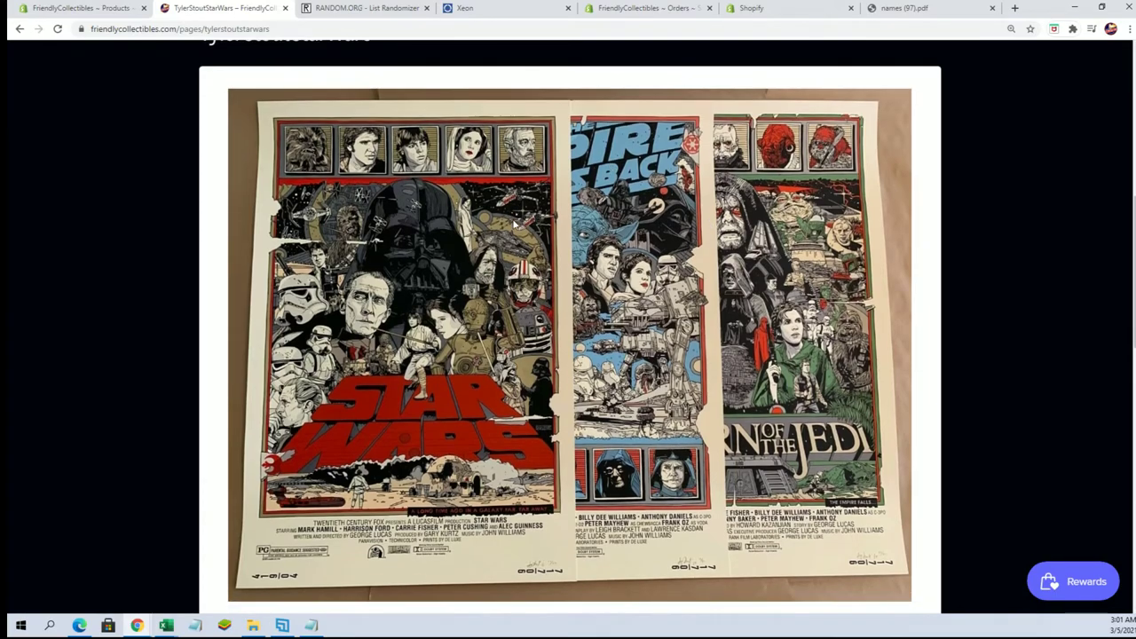
scroll(513, 223, down, 5)
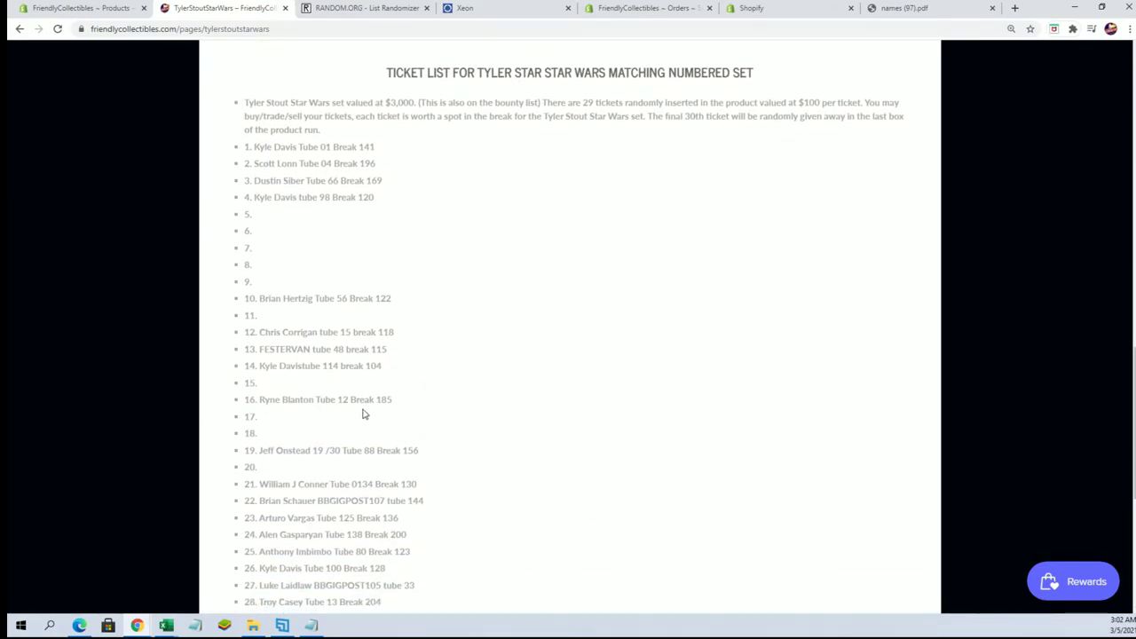
scroll(562, 331, down, 2)
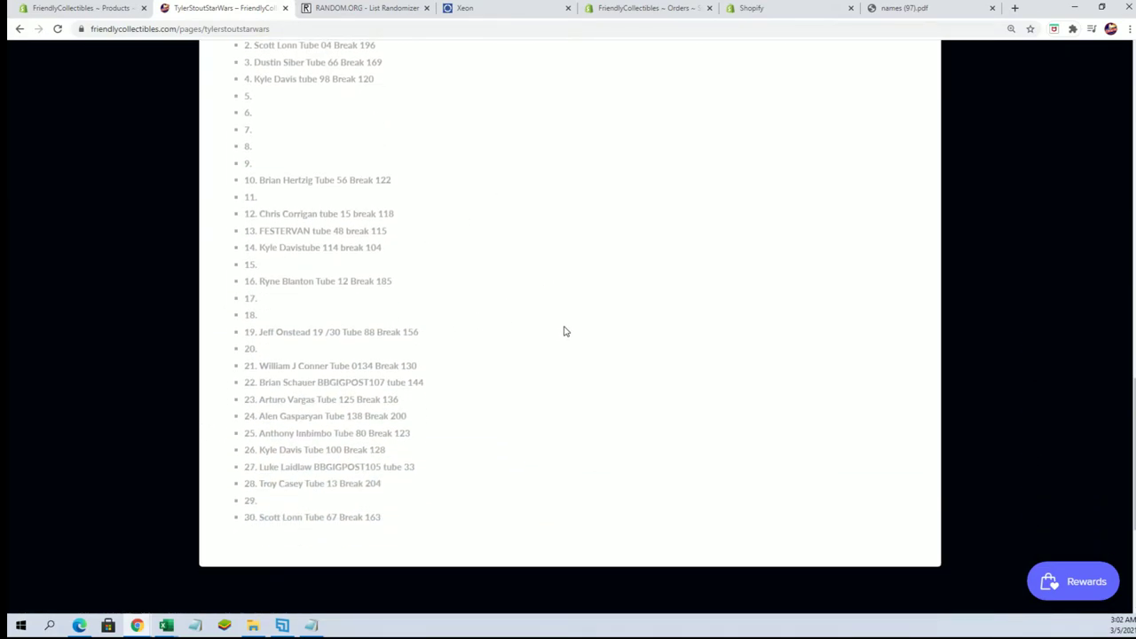
scroll(563, 331, up, 8)
scroll(563, 331, up, 2)
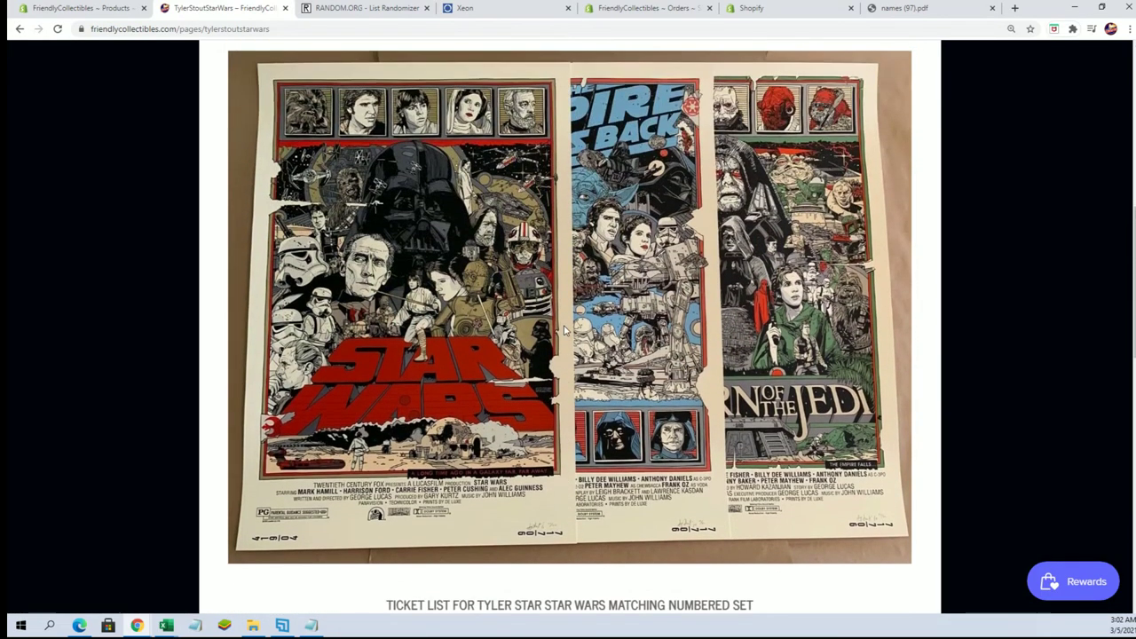
scroll(562, 331, up, 1)
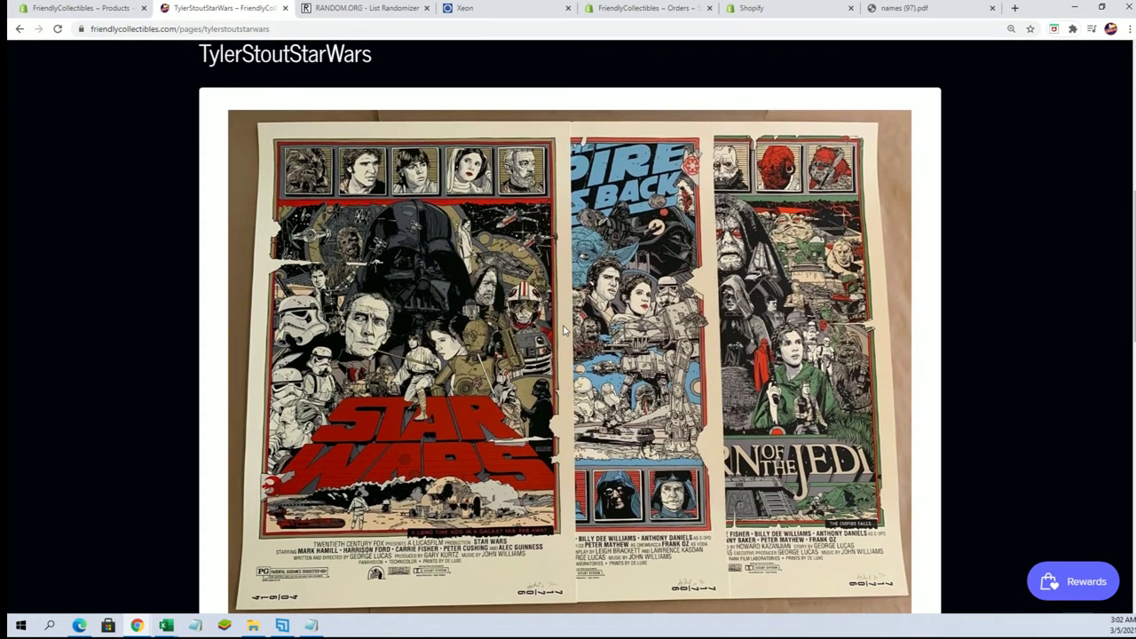
scroll(563, 330, up, 6)
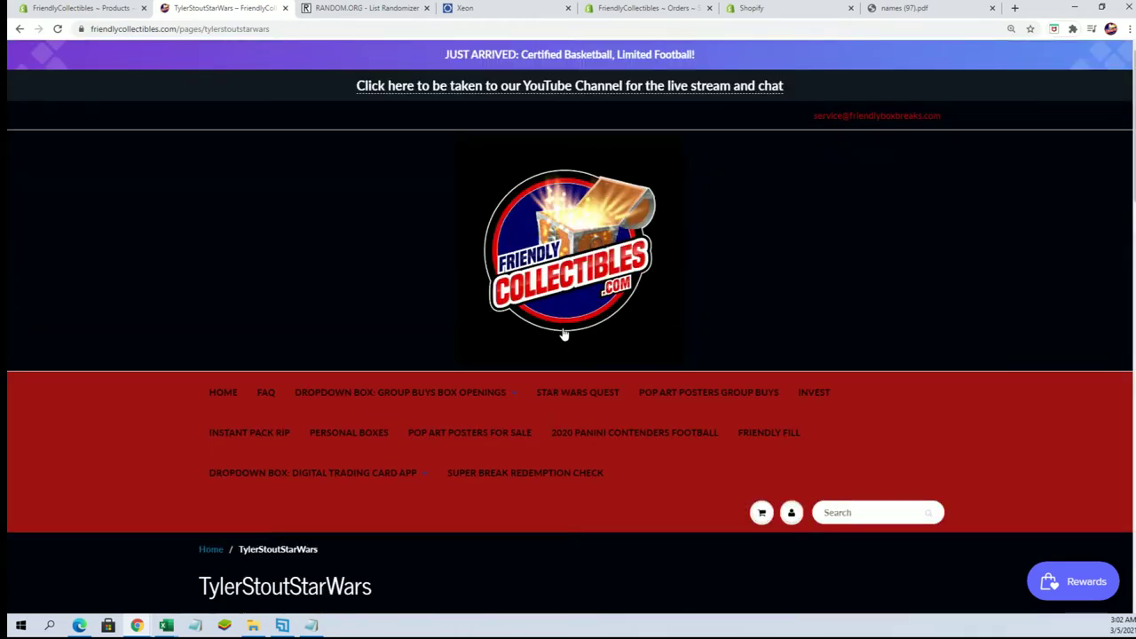
scroll(562, 334, down, 1)
Step: Go back to the Collectible Posters page and scroll to the ticket-list links
click(20, 28)
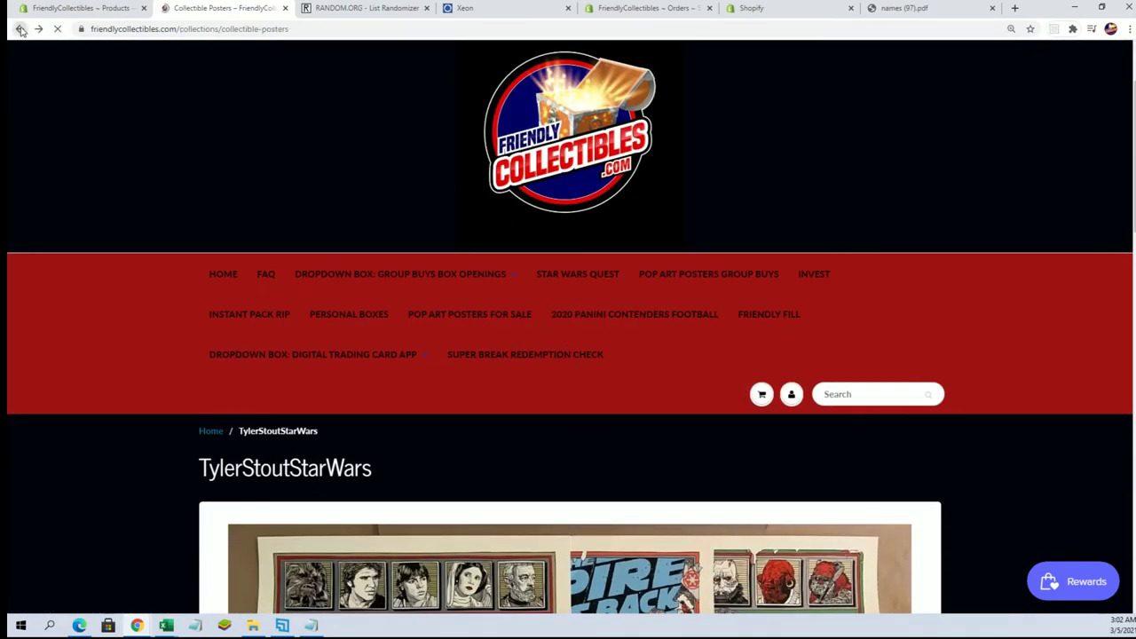
scroll(632, 305, up, 5)
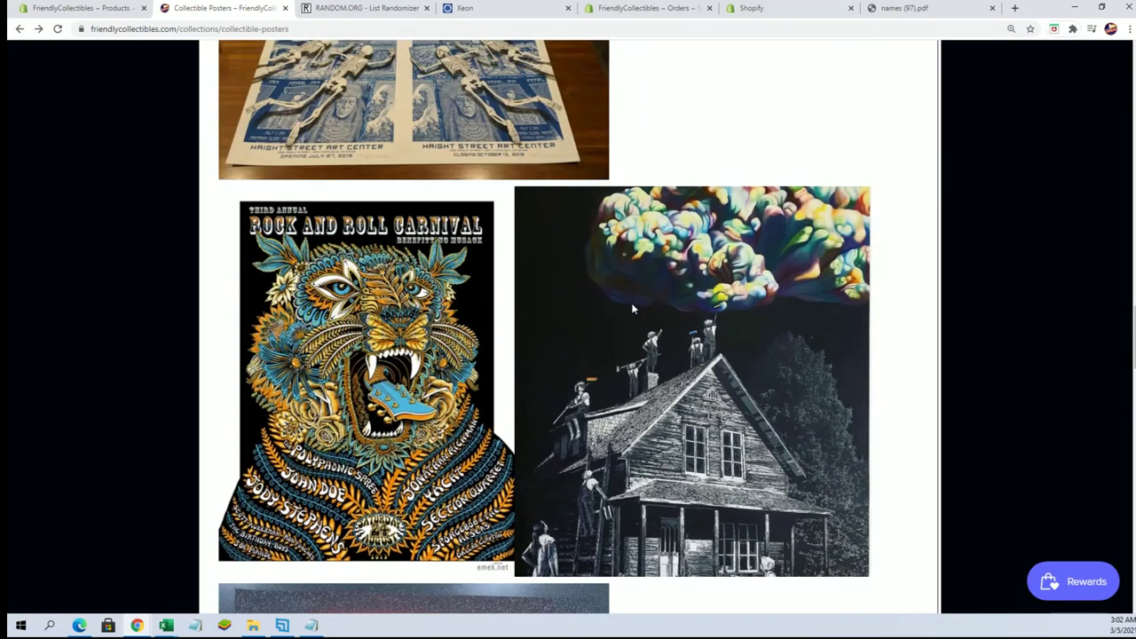
scroll(408, 349, down, 6)
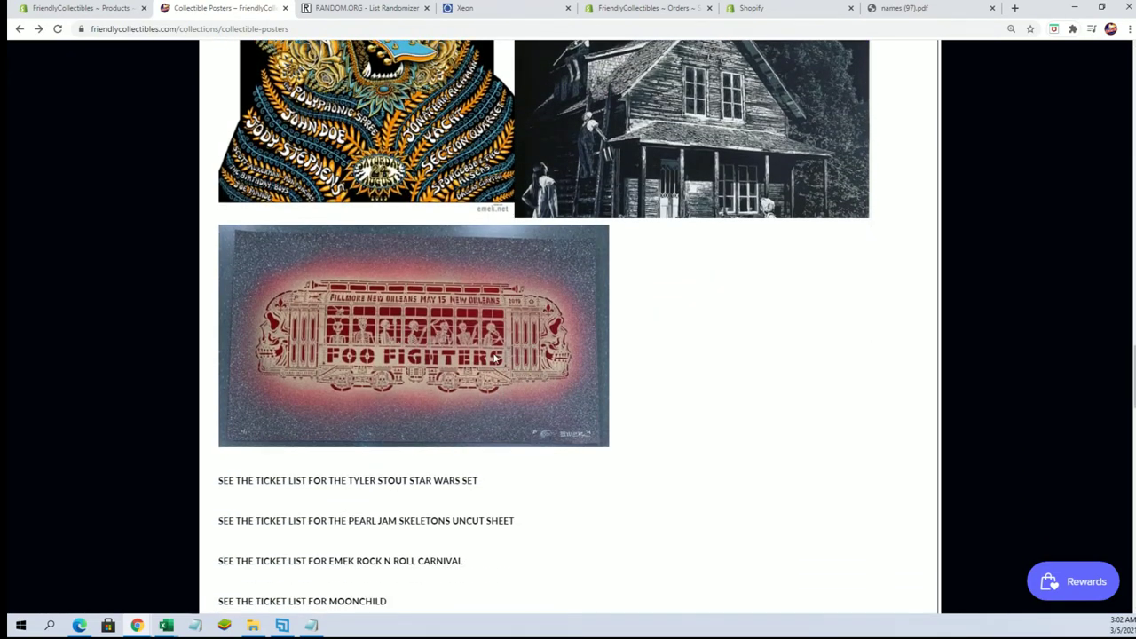
scroll(492, 343, up, 3)
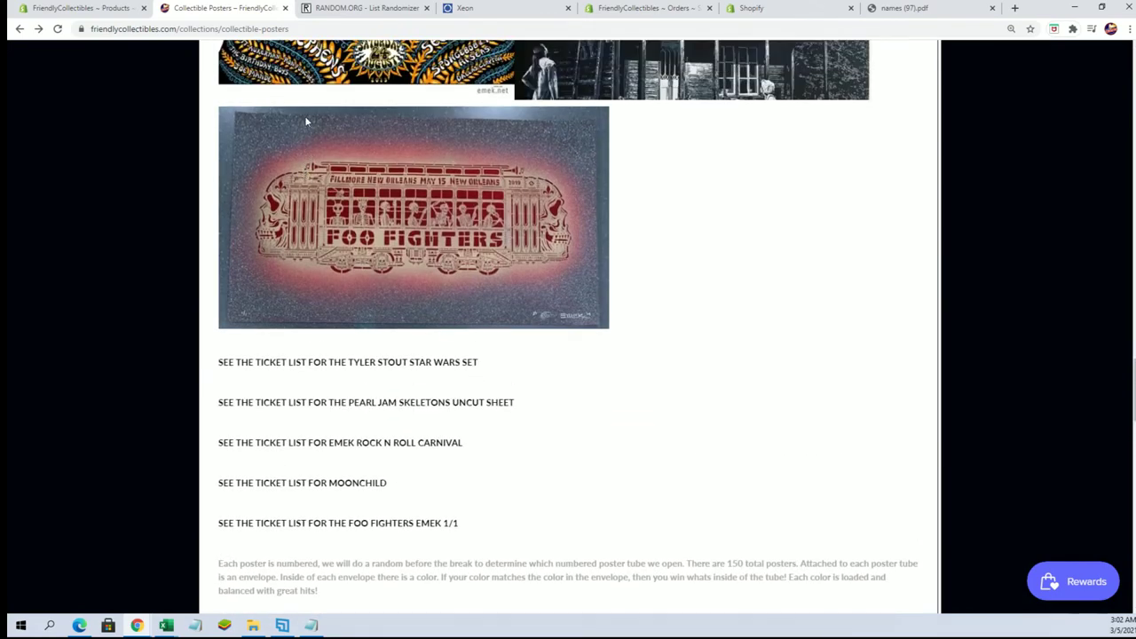
right_click(313, 30)
key(Escape)
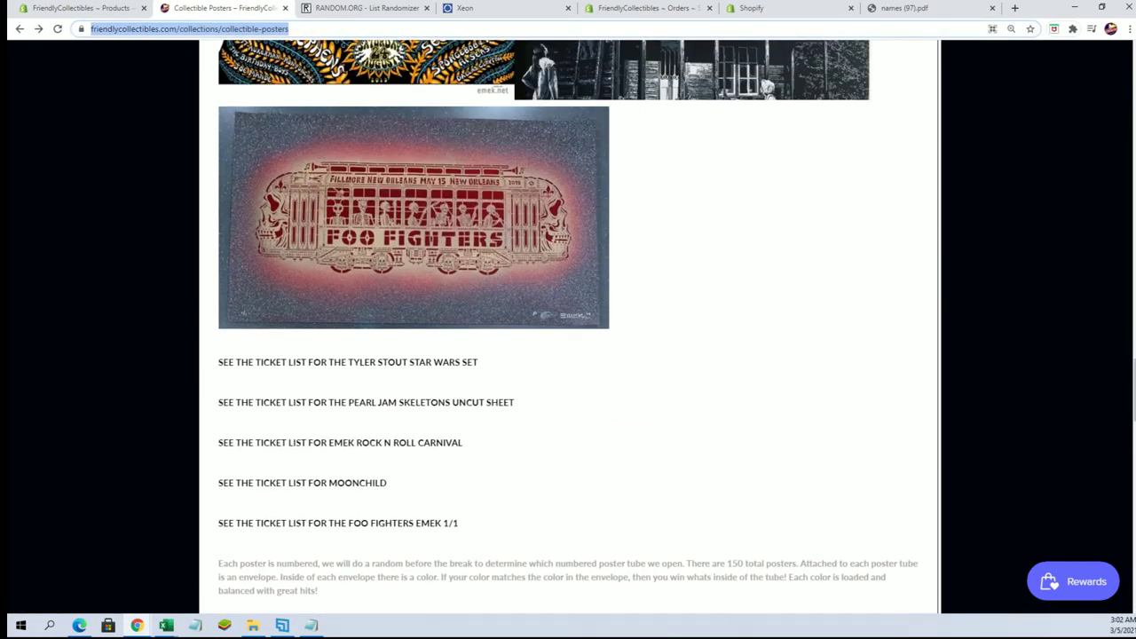